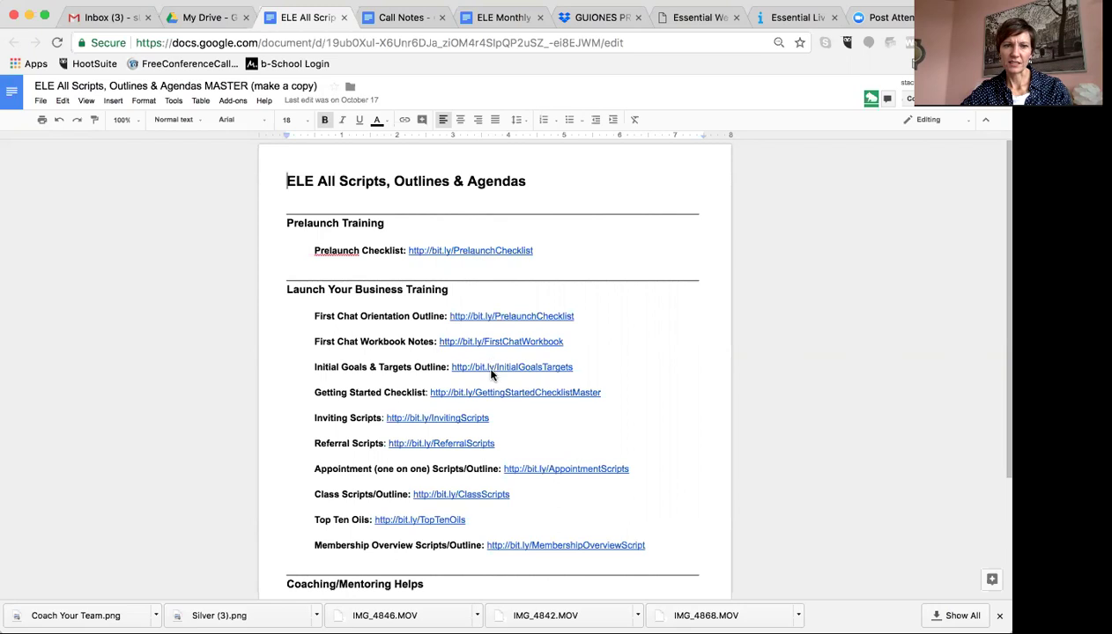
- Open the ELE - Inviting Scripts MASTER document by pasting its bit.ly link as the address
click(440, 419)
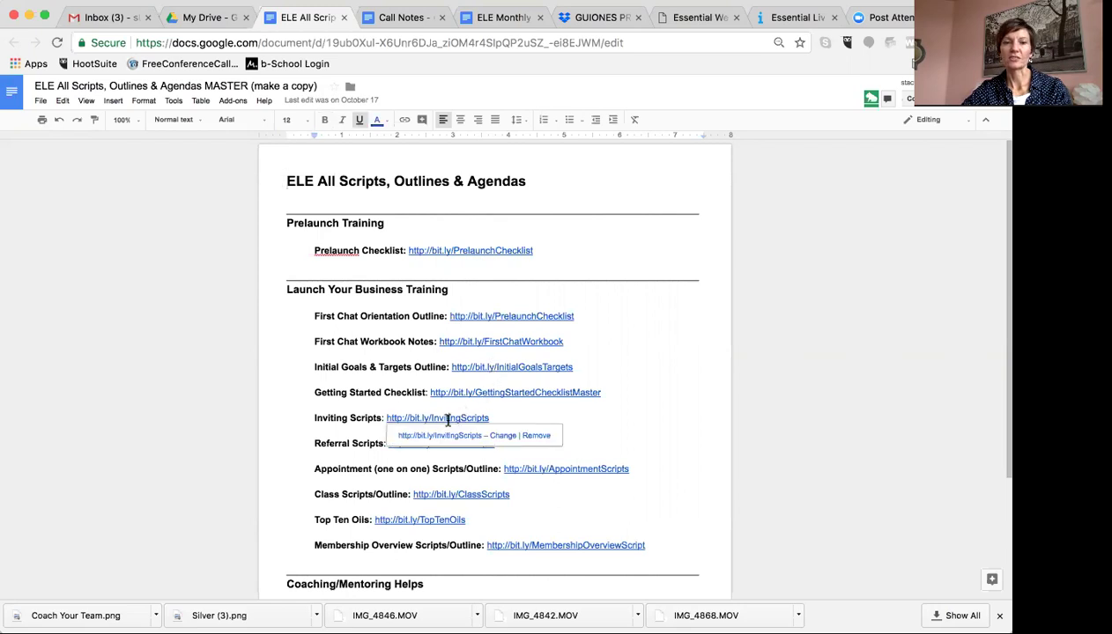
drag(487, 417, 380, 418)
key(ctrl+c)
click(363, 42)
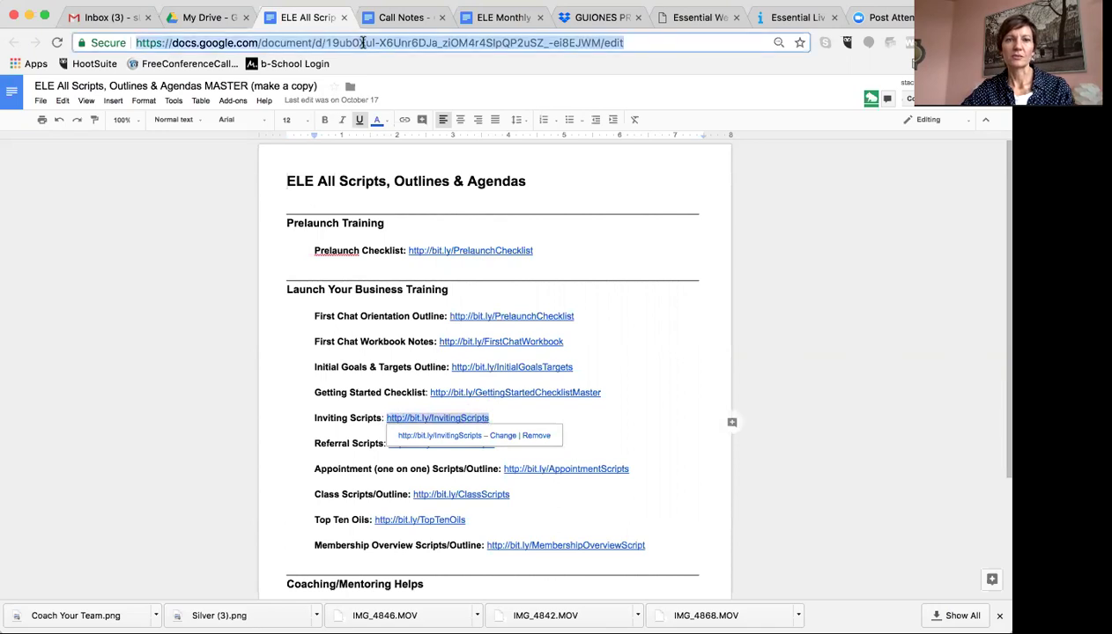
key(ctrl+v)
key(Return)
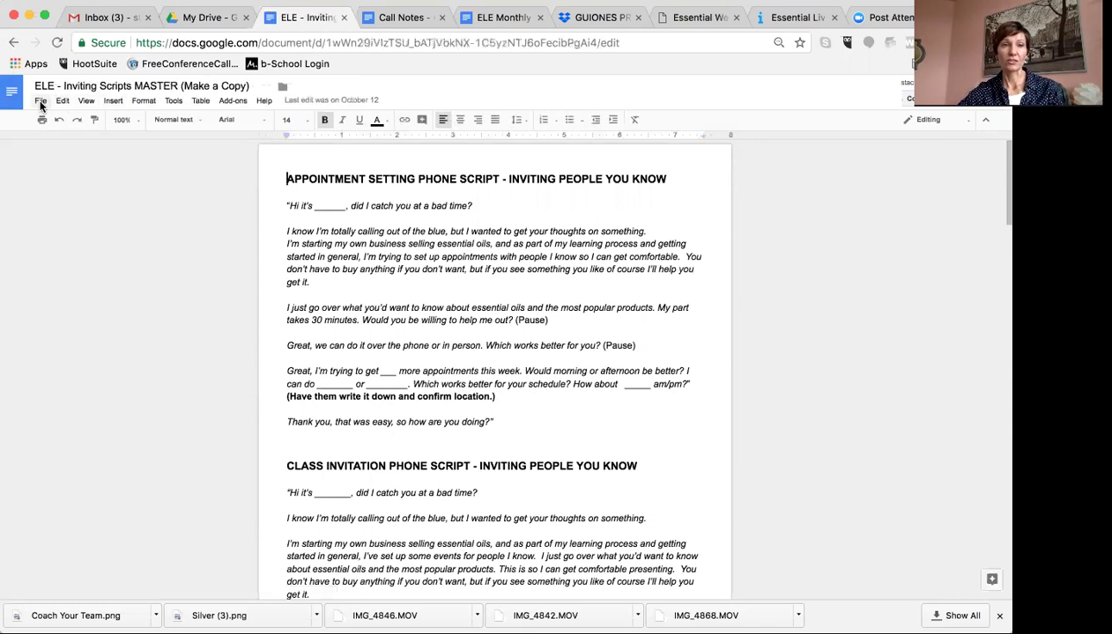
- Start a copy of the Inviting Scripts document and name it 'Test scripts'
click(39, 101)
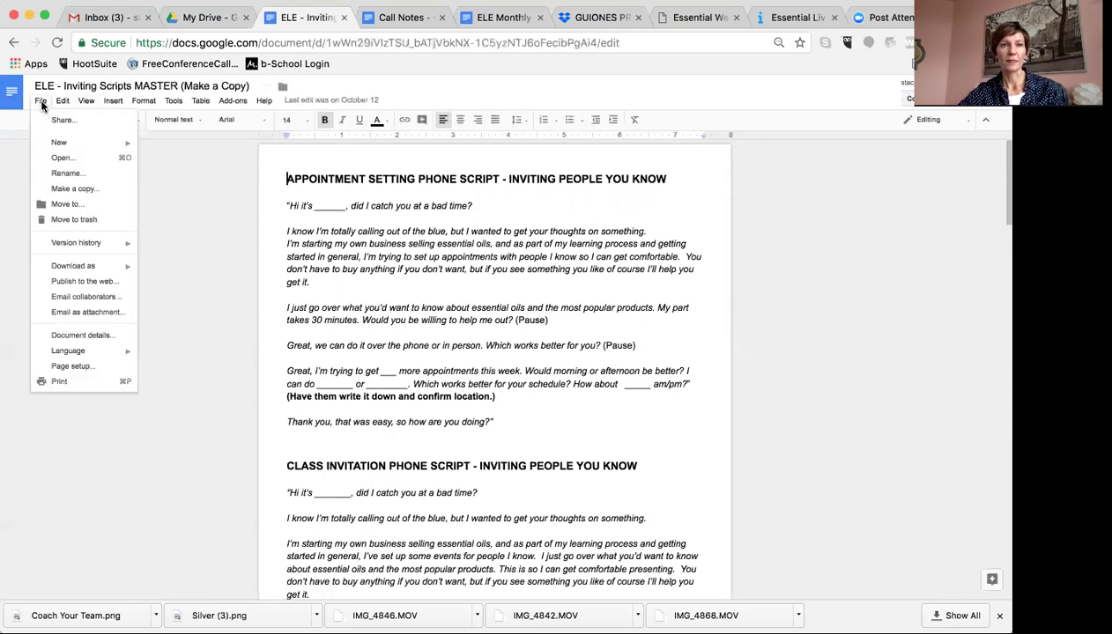
mouse_move(62, 148)
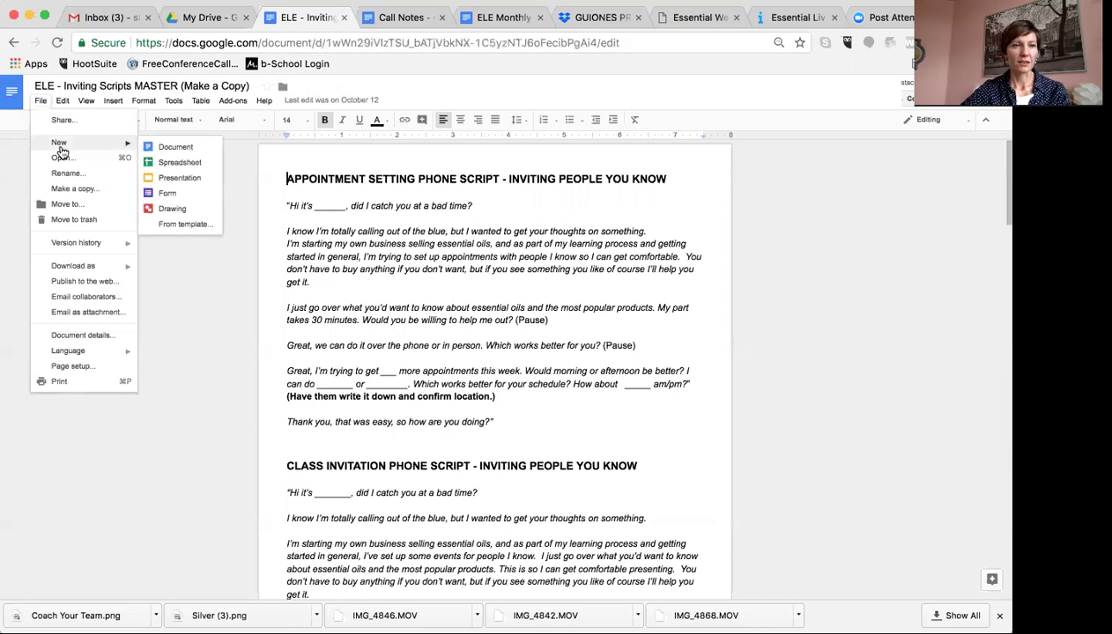
click(80, 194)
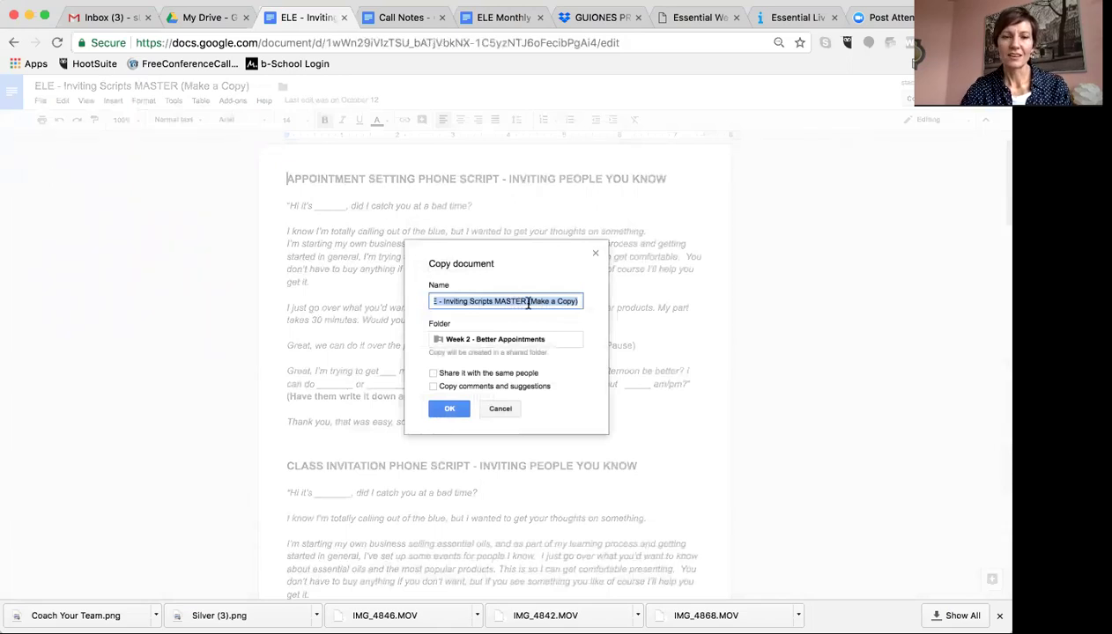
text(Test )
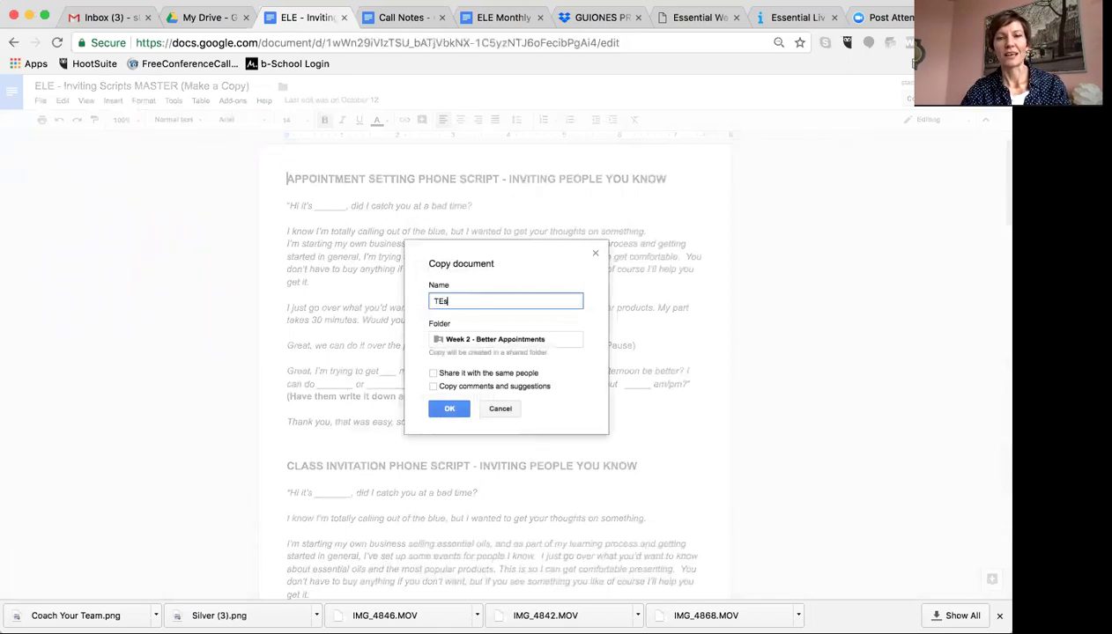
text(scripts)
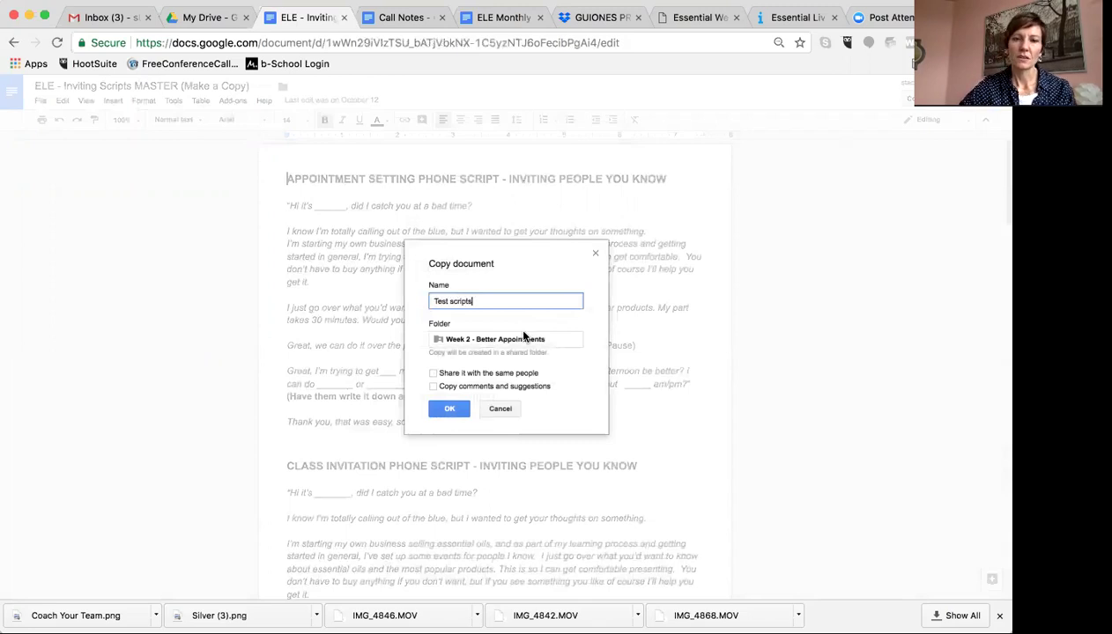
- Keep Week 2 - Better Appointments as the destination folder and confirm the copy
click(499, 344)
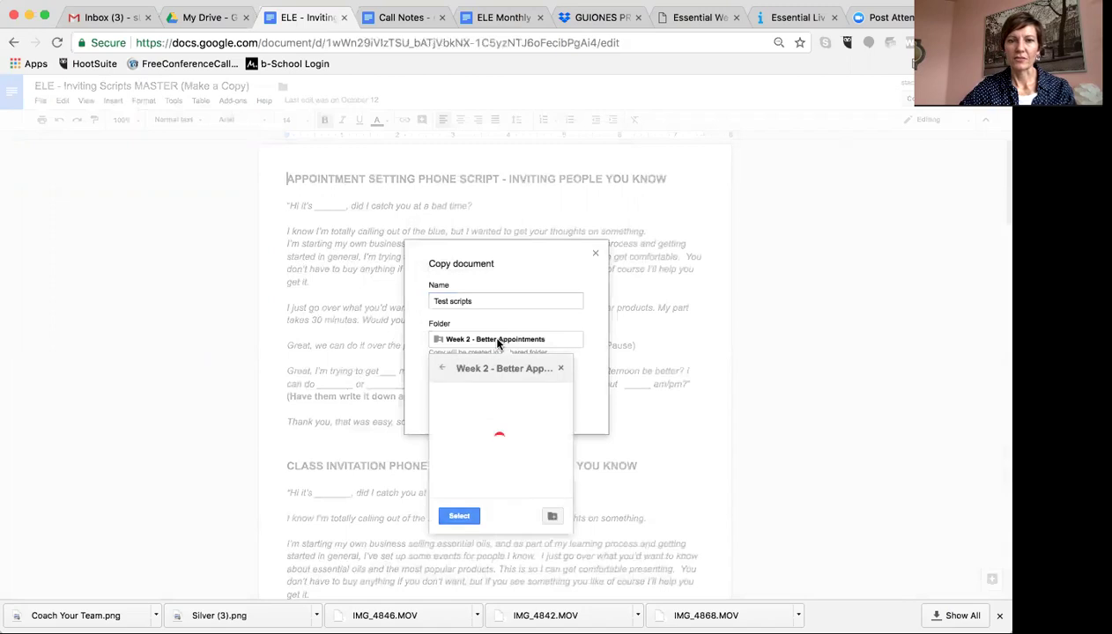
click(552, 519)
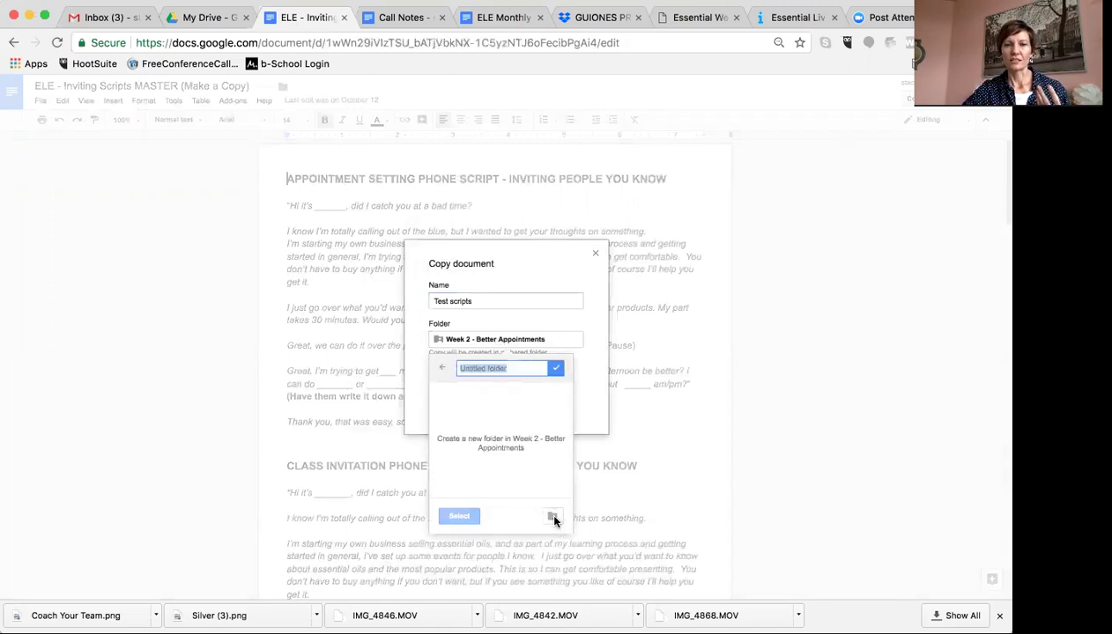
click(445, 370)
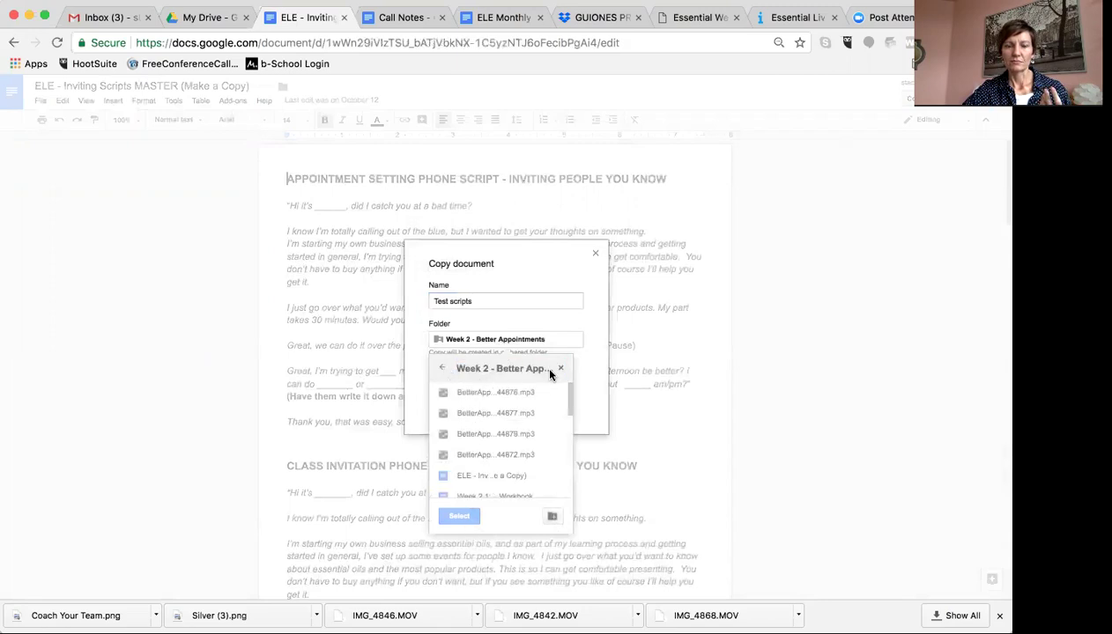
click(560, 368)
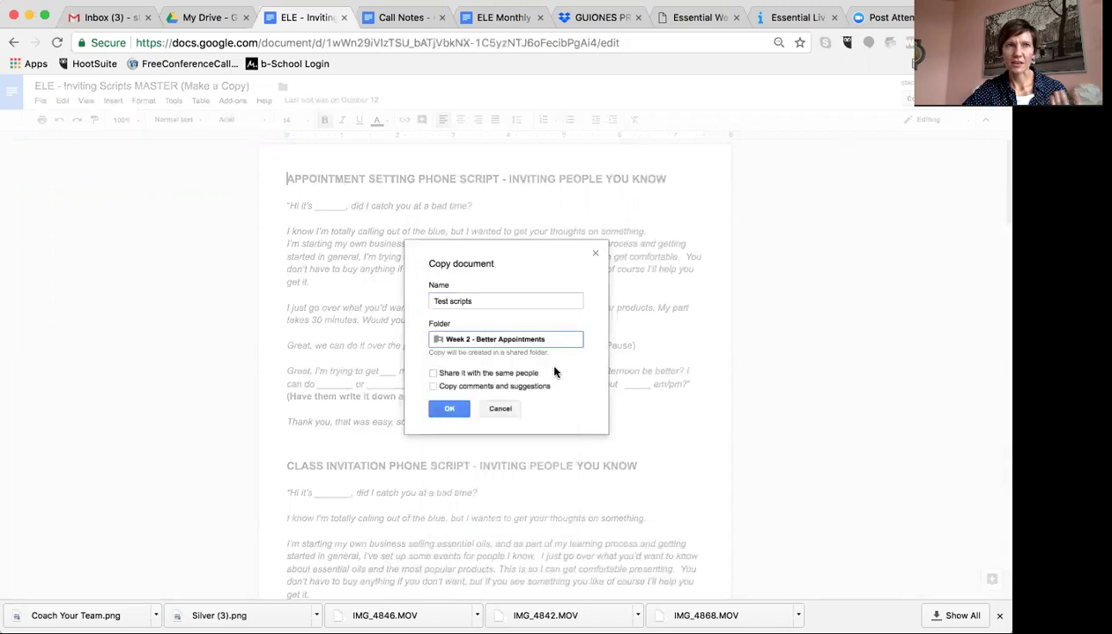
click(452, 410)
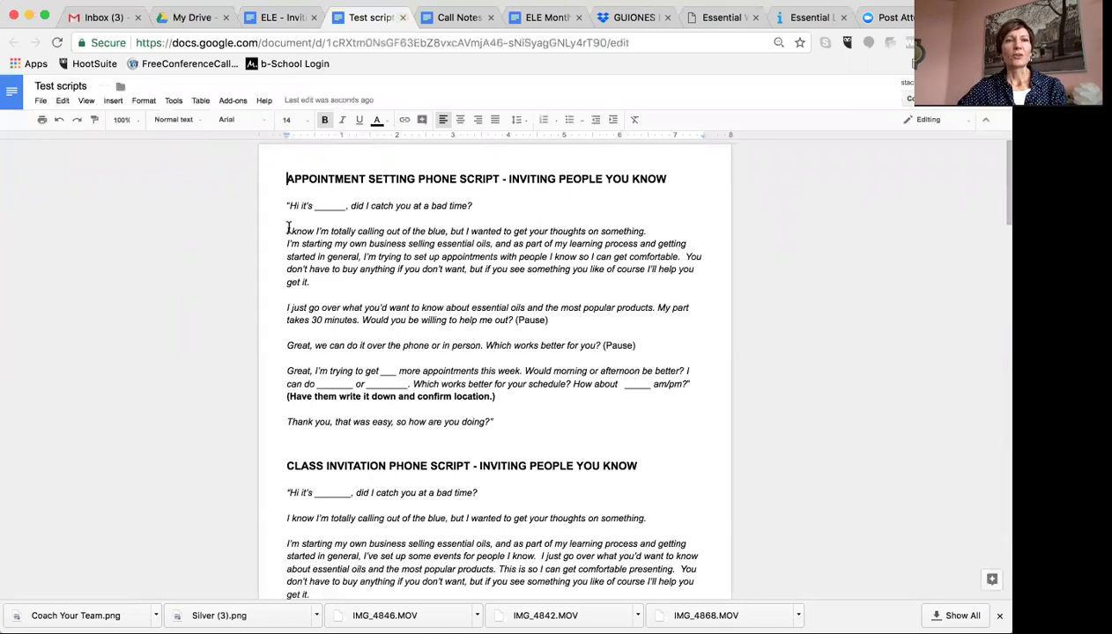
- Check which folder holds Test scripts, then go to the My Drive file list
click(120, 89)
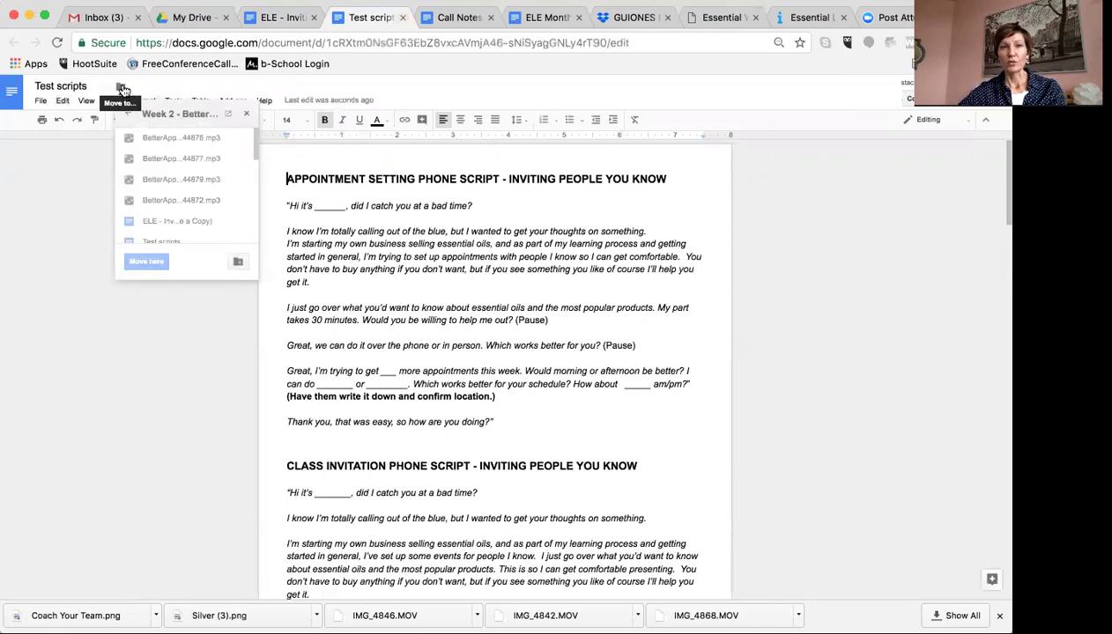
click(198, 18)
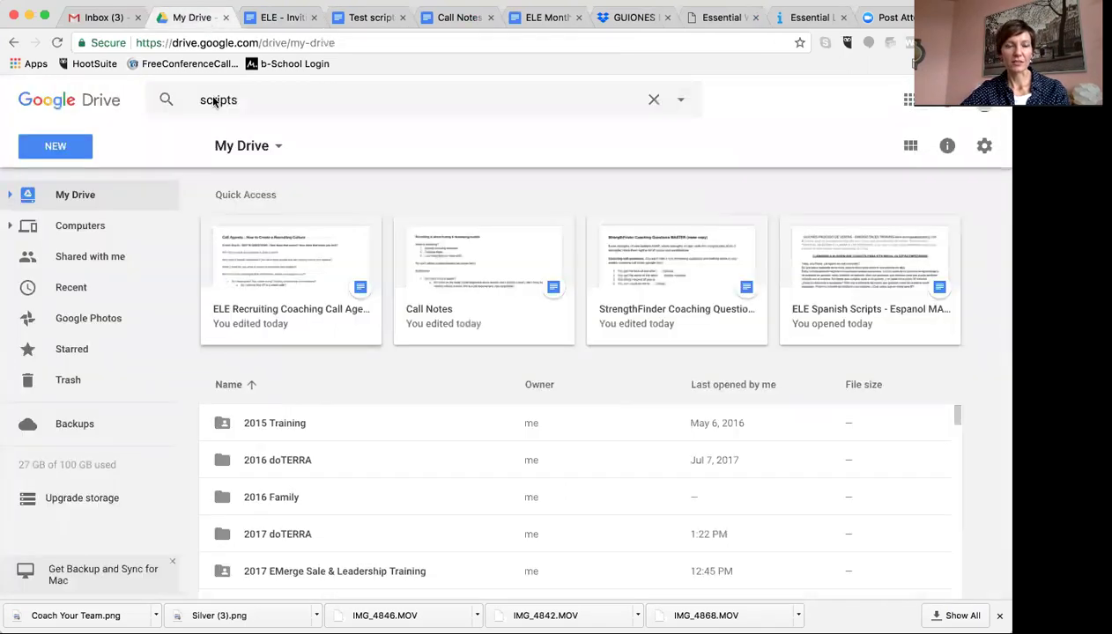
click(123, 19)
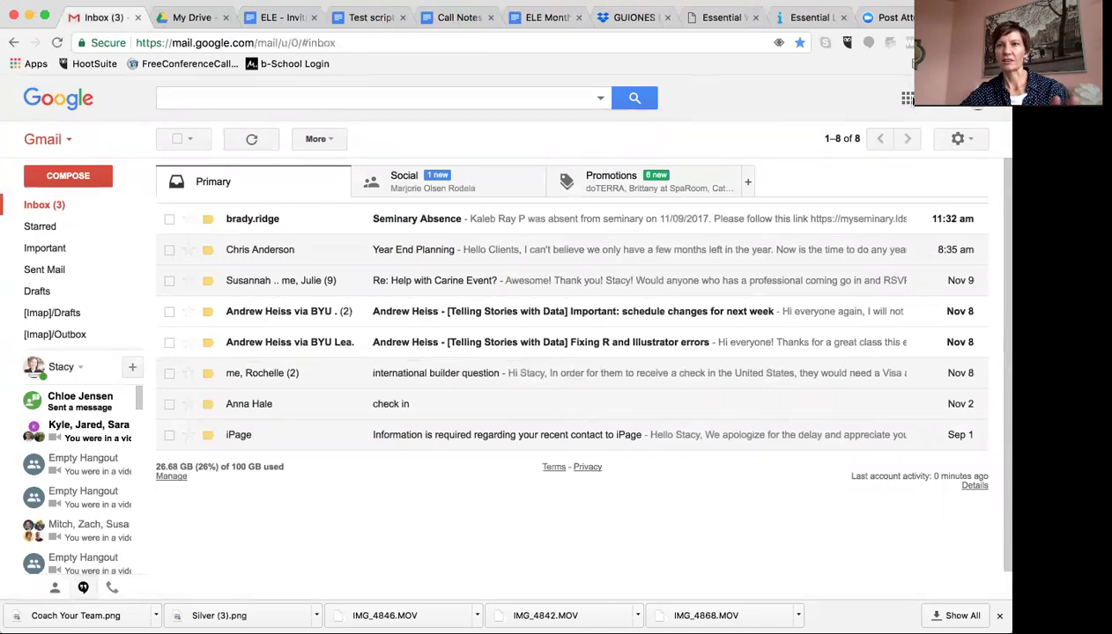
click(908, 100)
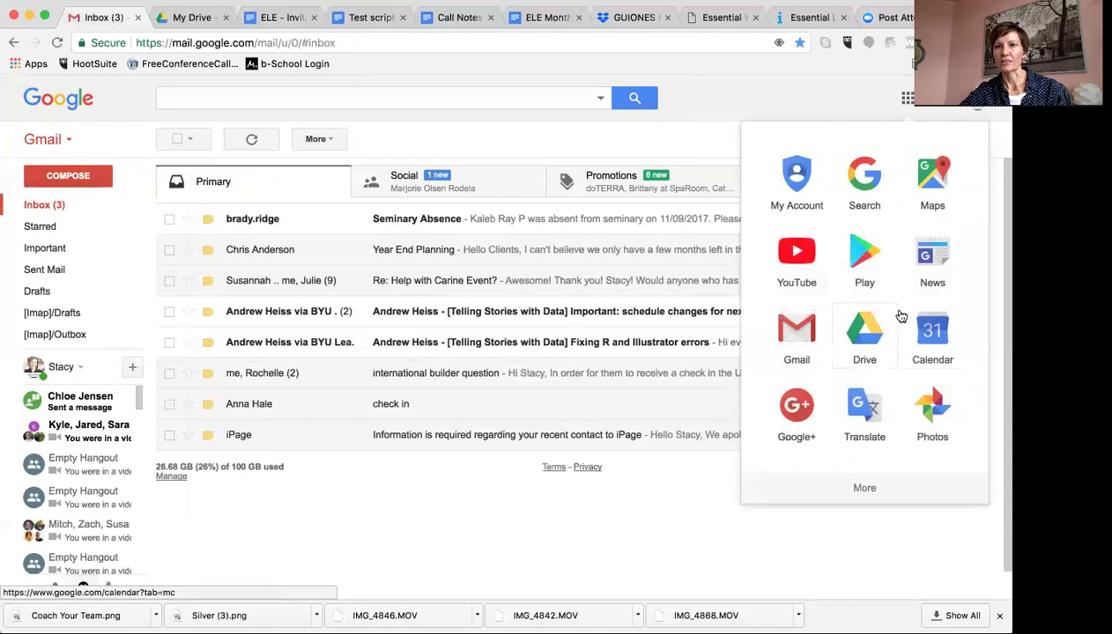
click(193, 17)
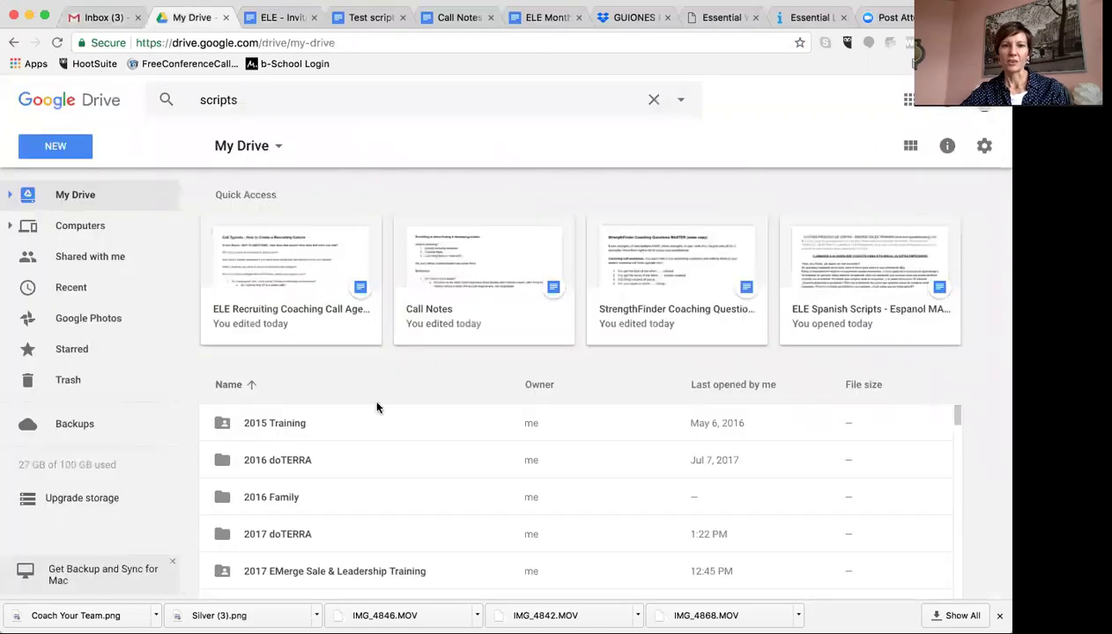
click(912, 148)
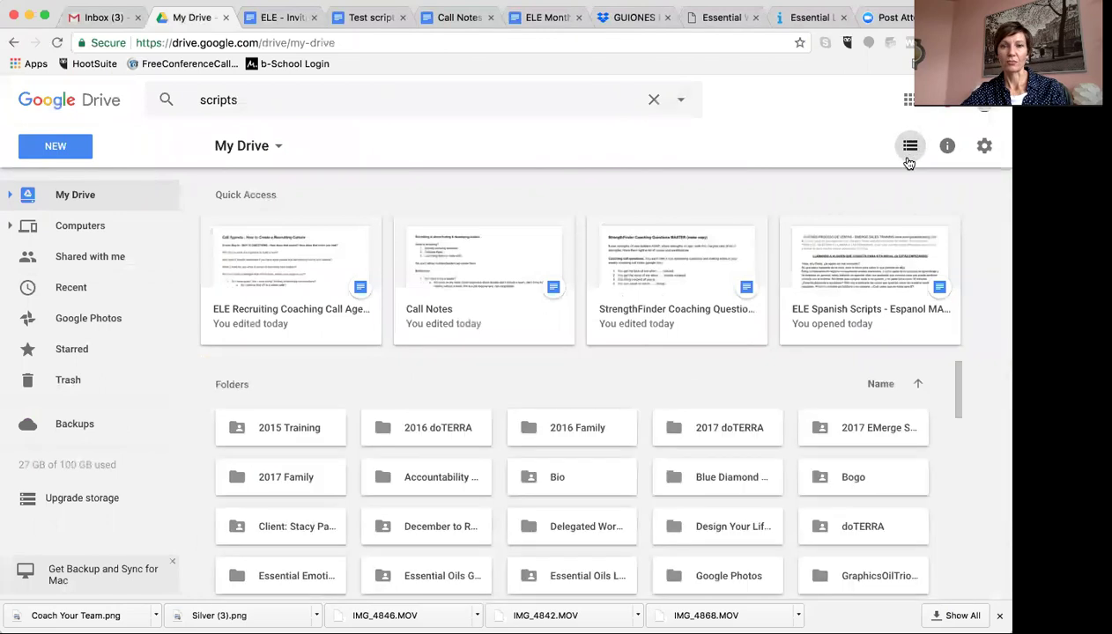
click(912, 148)
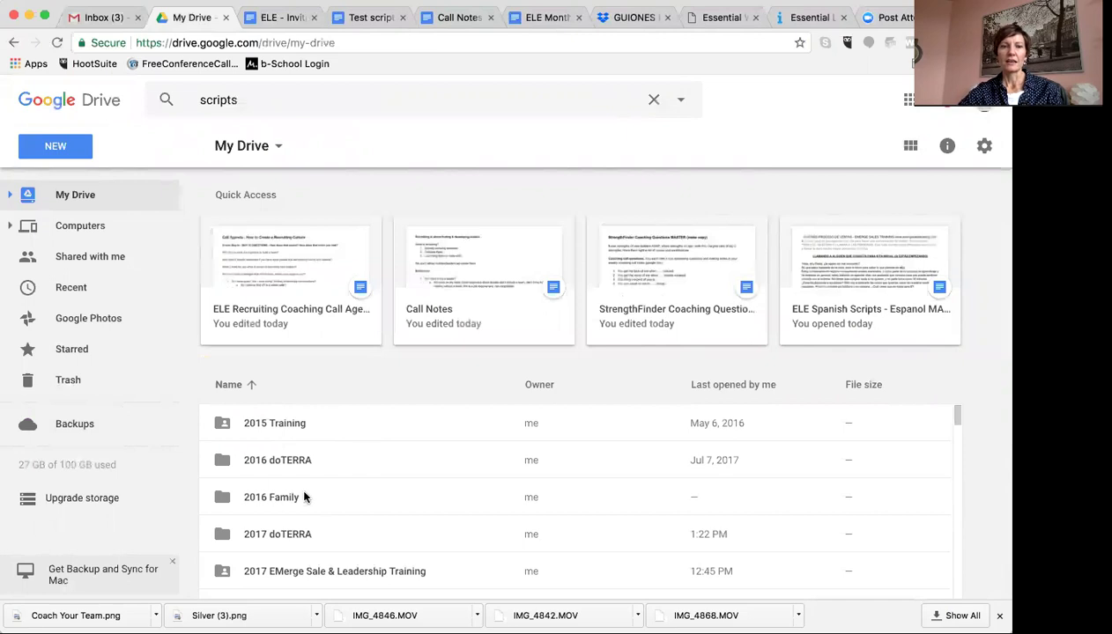
scroll(387, 489, down, 5)
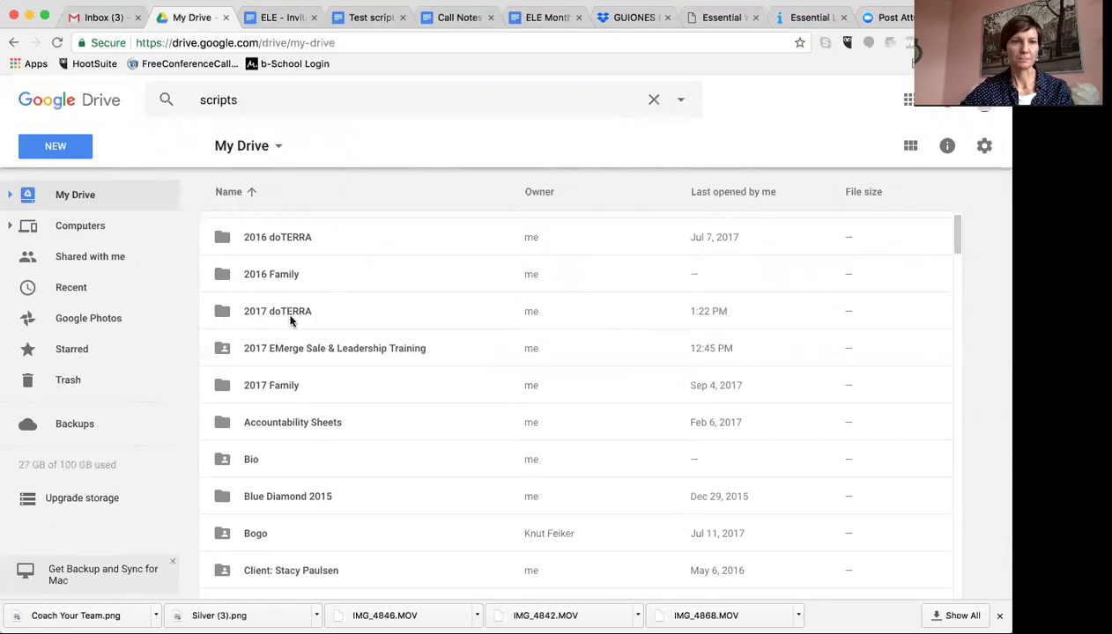
- Create a 'My doTERRA TEST' folder in My Drive and return to the Test scripts document
click(57, 149)
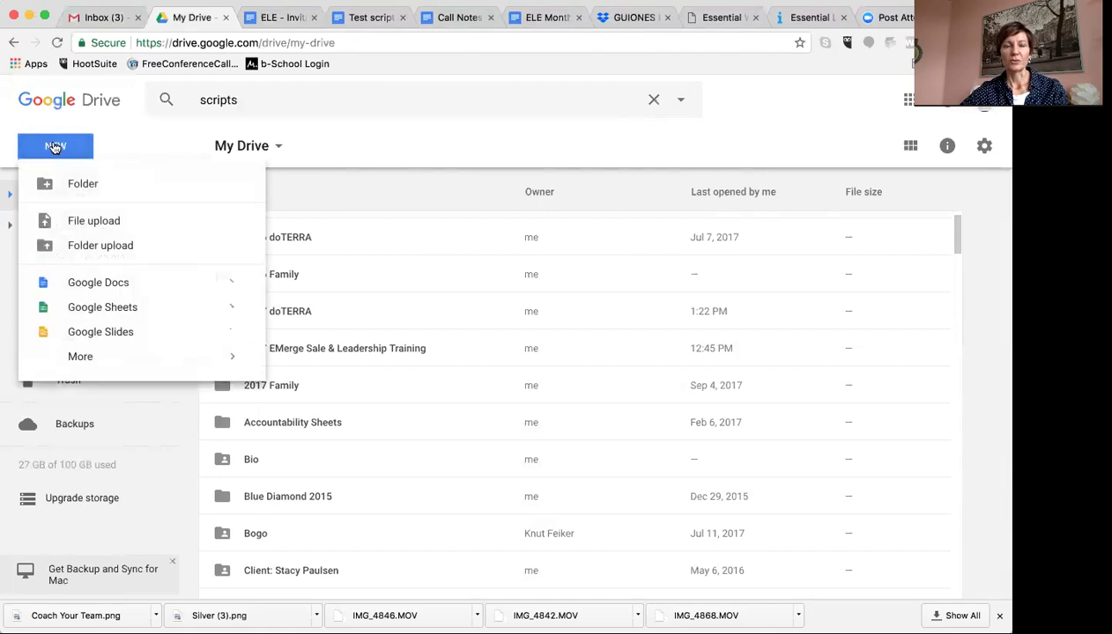
click(79, 185)
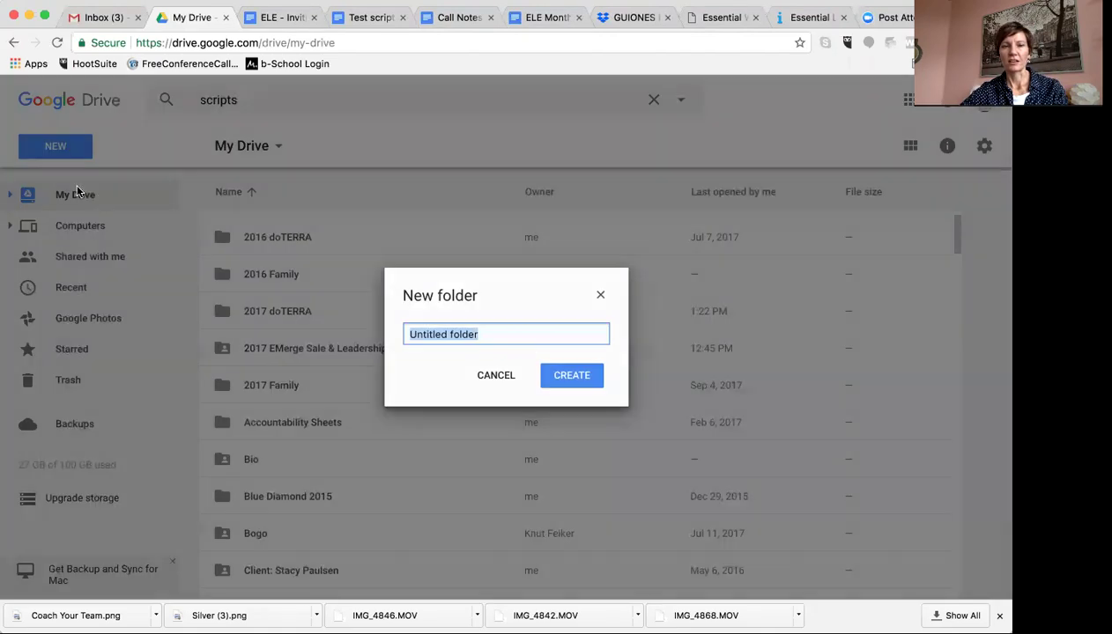
text(My)
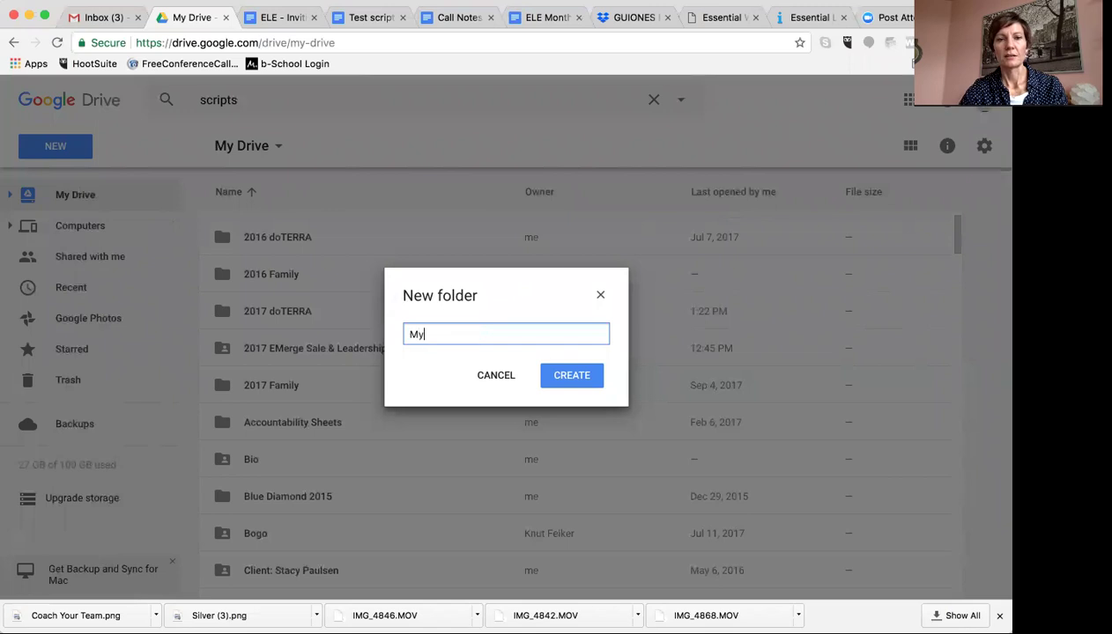
text( doTERRA )
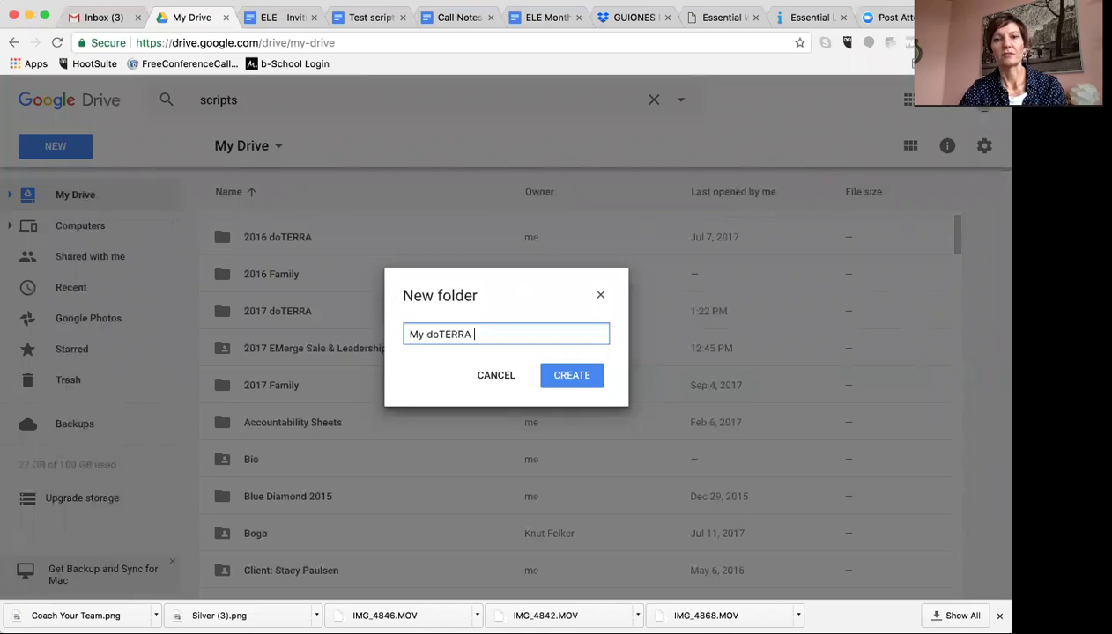
text(TEST)
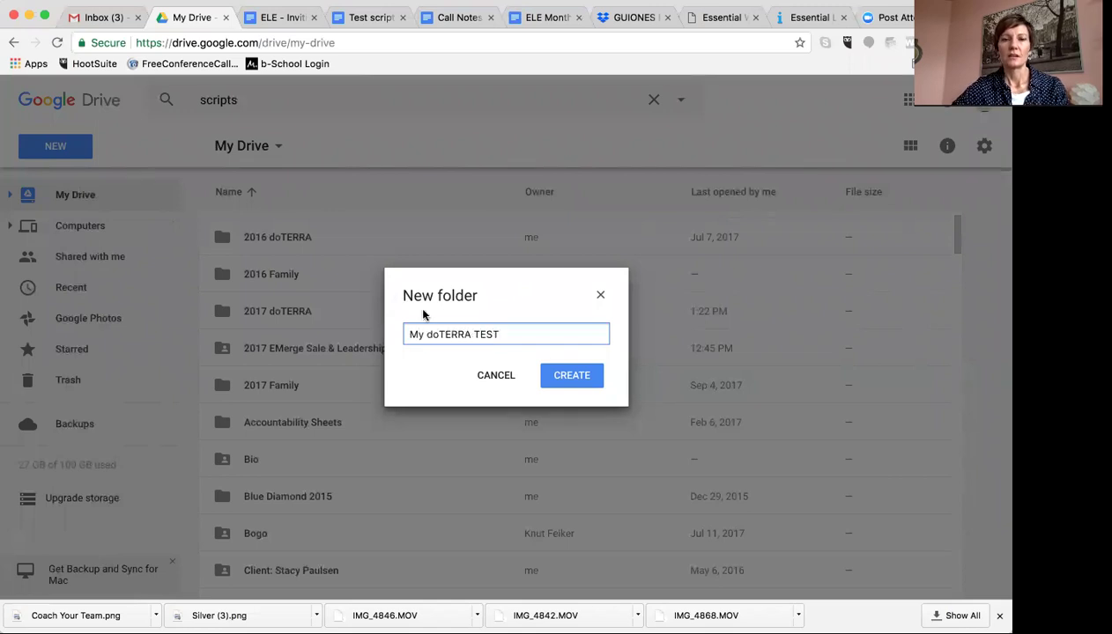
click(589, 377)
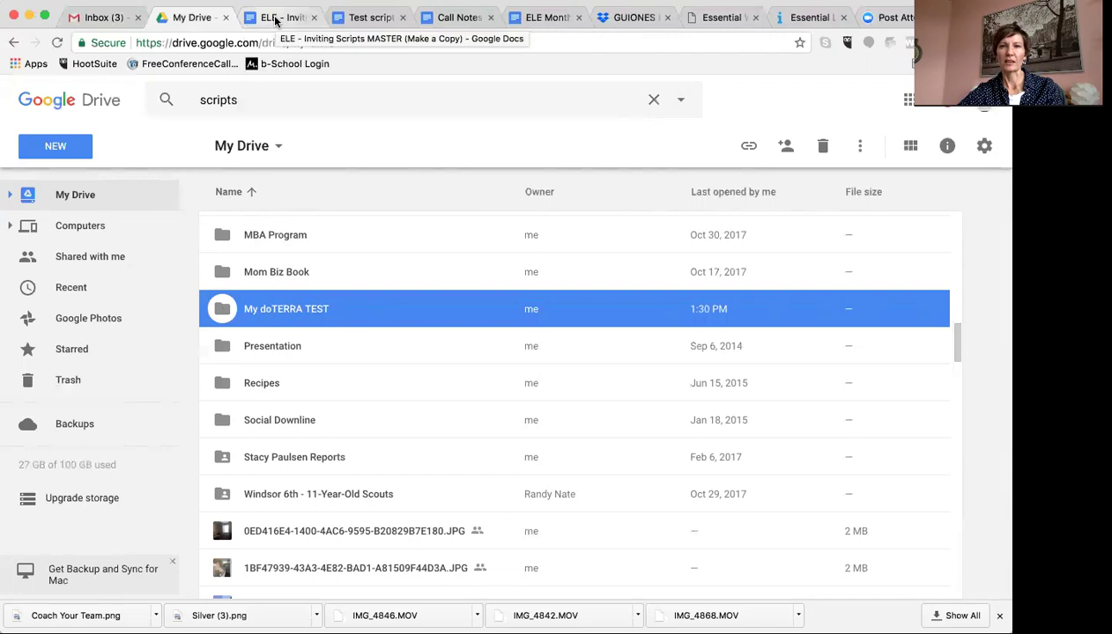
click(377, 22)
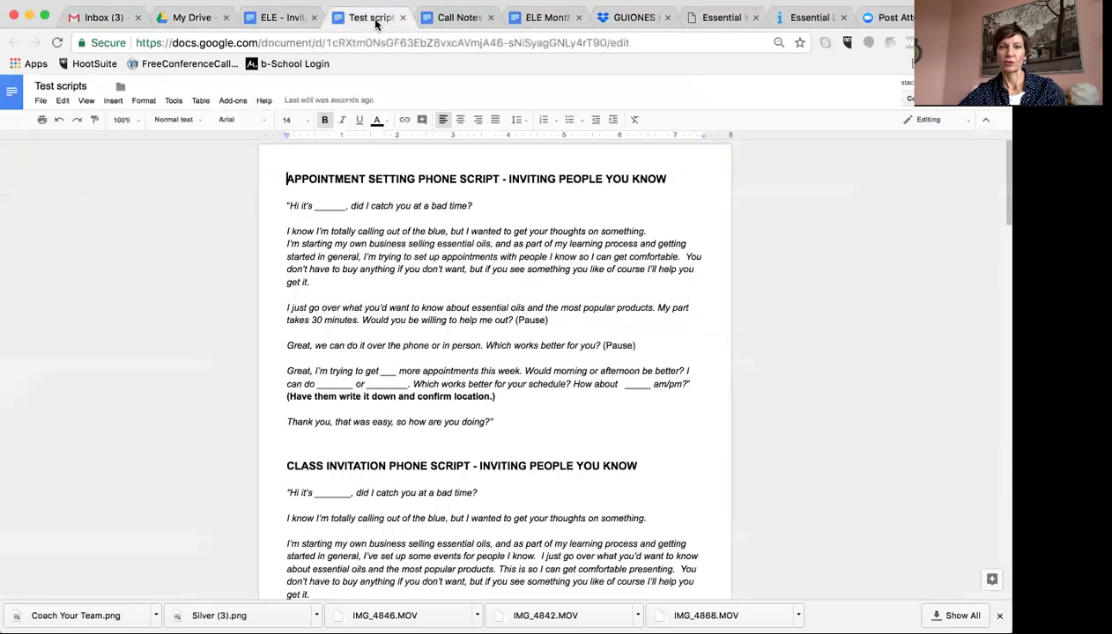
- Open the move dialog for Test scripts and navigate up to the top of My Drive
click(120, 89)
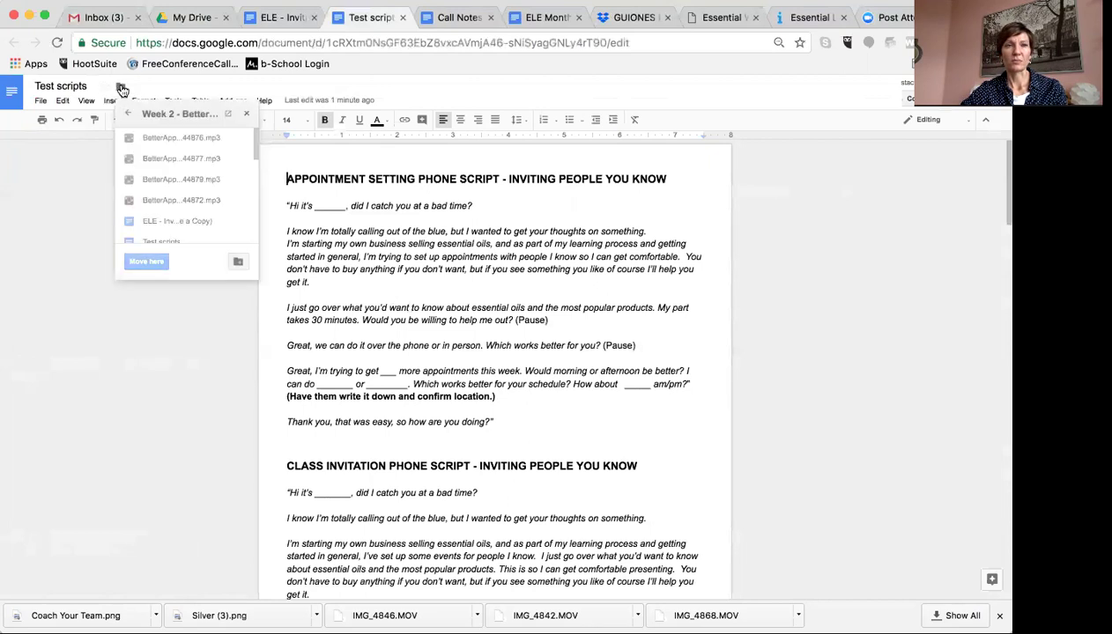
click(127, 114)
click(127, 114)
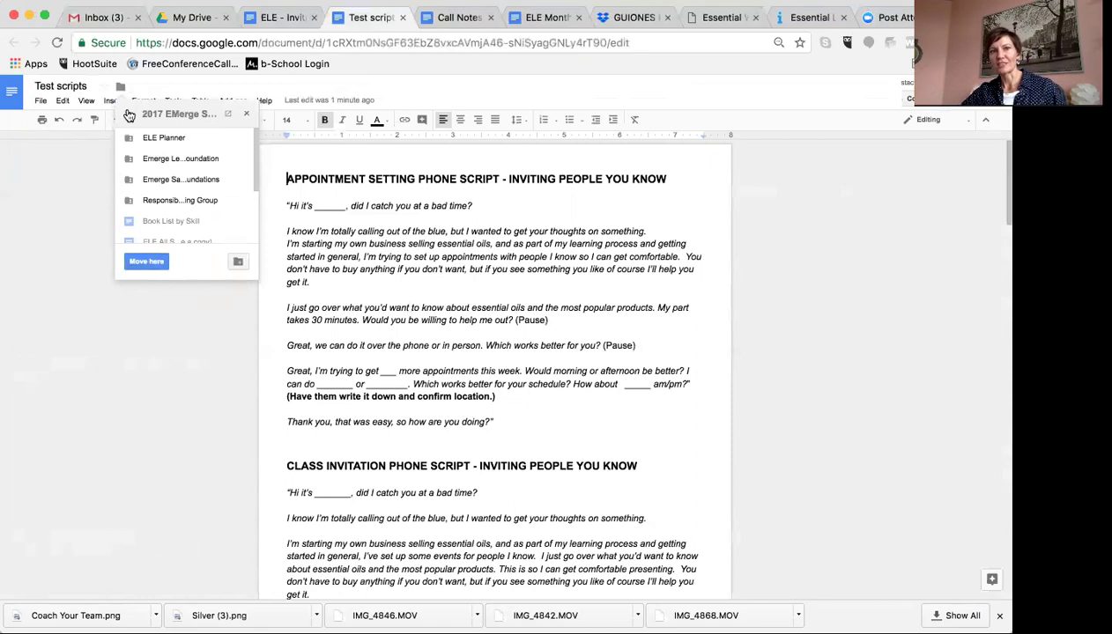
click(130, 115)
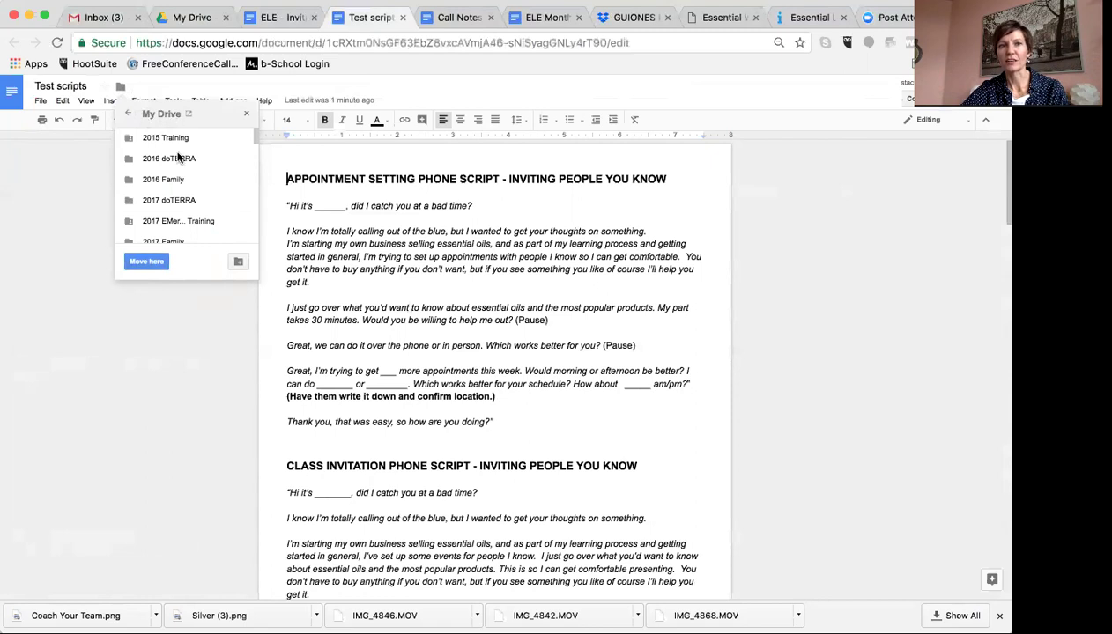
scroll(193, 211, down, 1)
scroll(193, 211, down, 6)
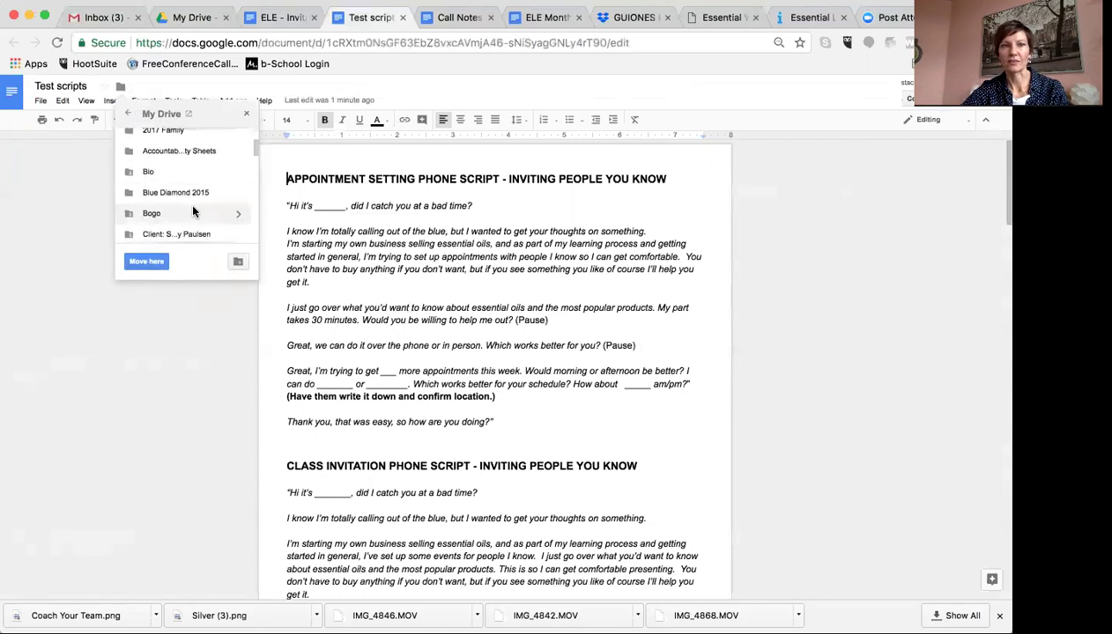
scroll(195, 214, down, 8)
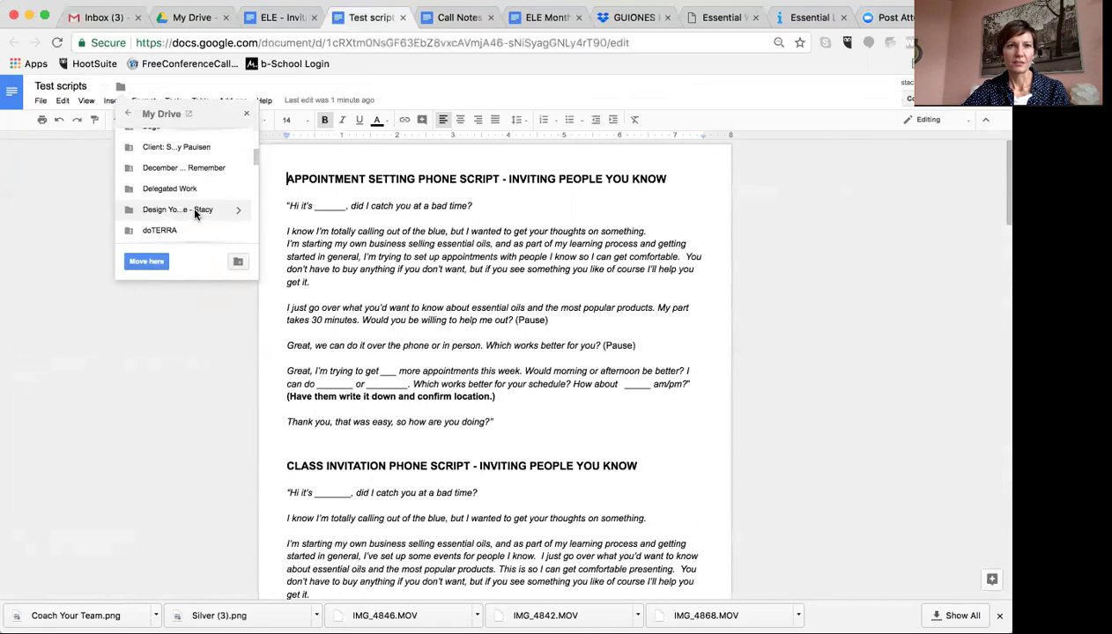
scroll(197, 212, down, 1)
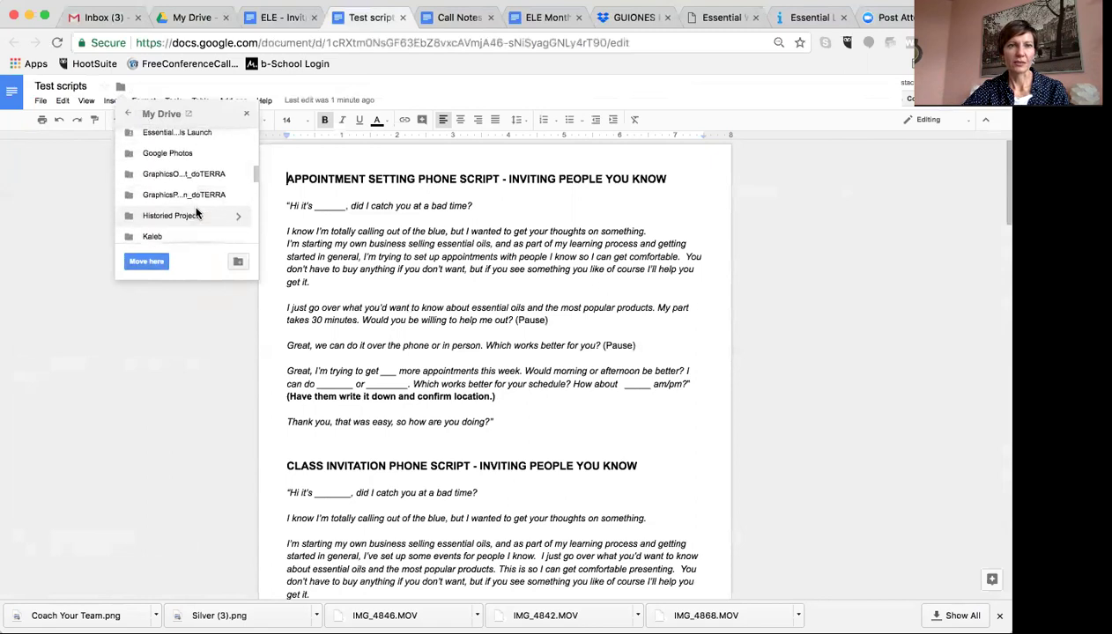
scroll(197, 212, down, 1)
scroll(197, 212, down, 5)
scroll(197, 212, down, 3)
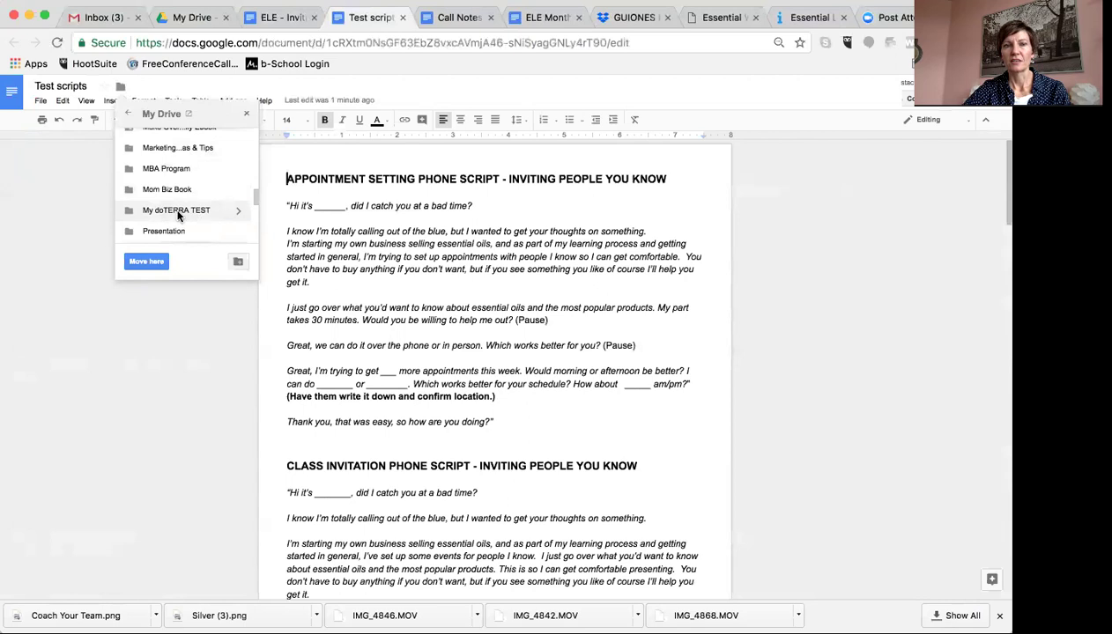
- Move it into My doTERRA TEST, accept the access warning, and return to Drive
double_click(178, 212)
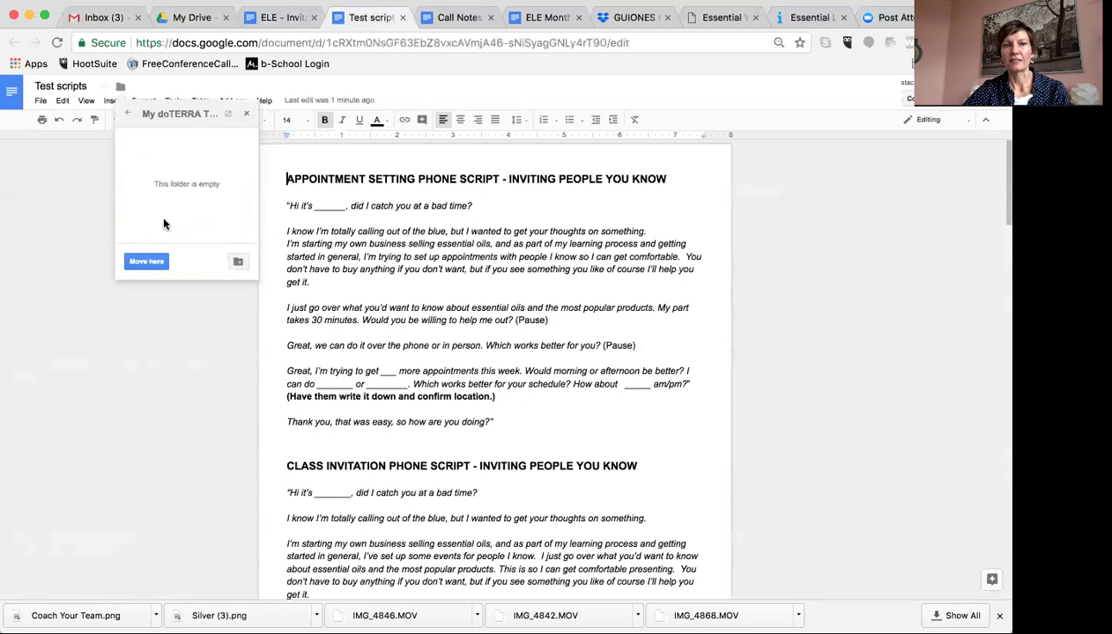
click(147, 262)
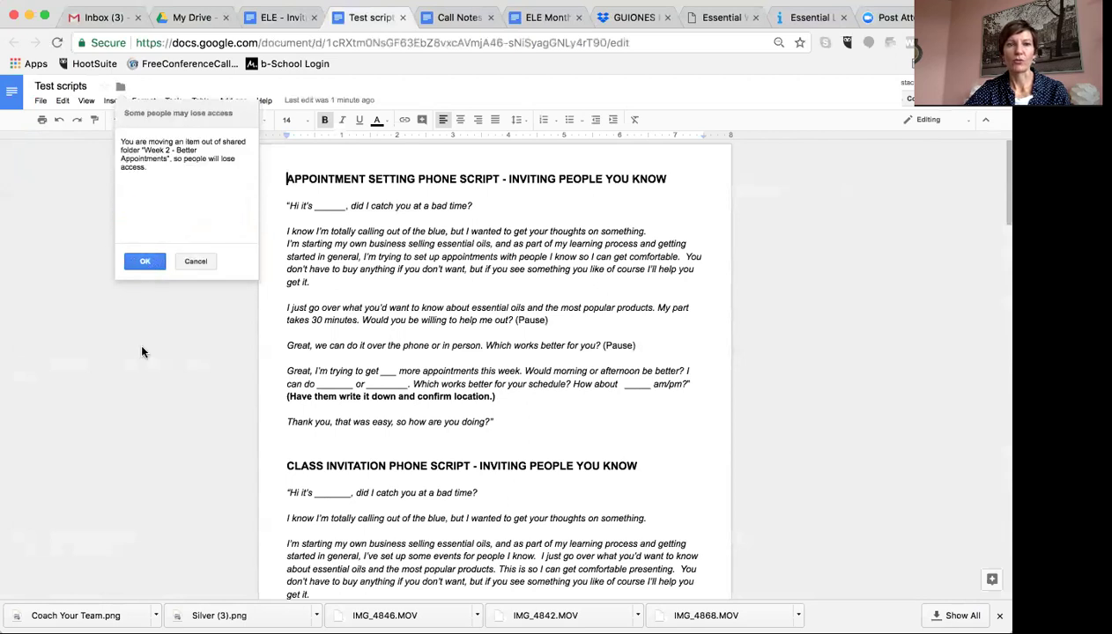
click(137, 266)
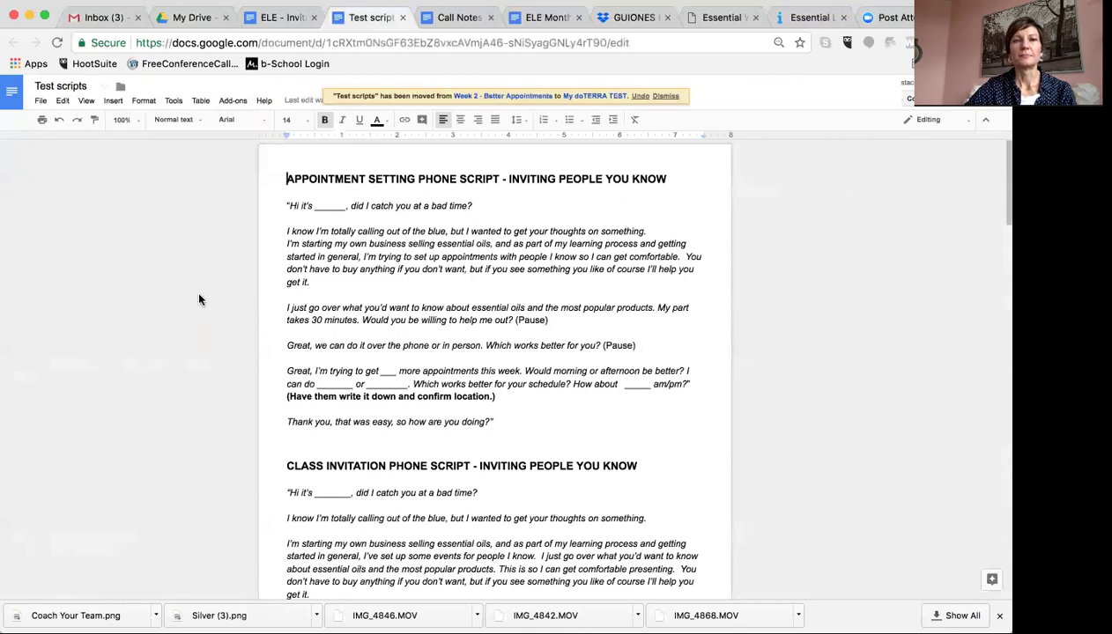
click(186, 18)
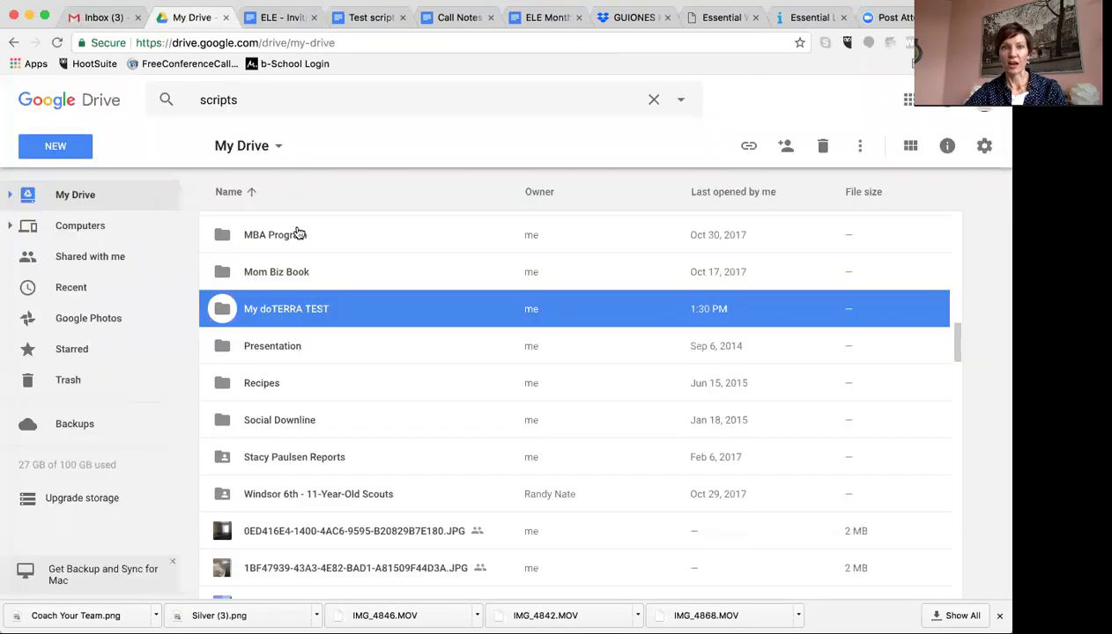
- Open the My doTERRA TEST folder to confirm Test scripts is inside
double_click(227, 310)
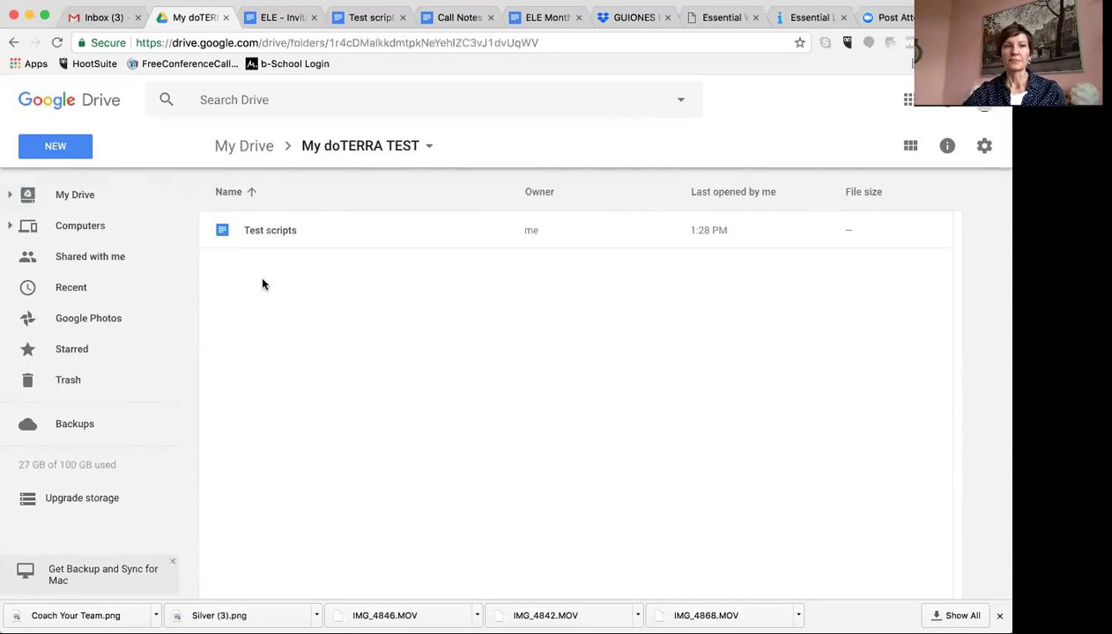
- Add the shared dinner form from Shared with me to My Drive
click(84, 259)
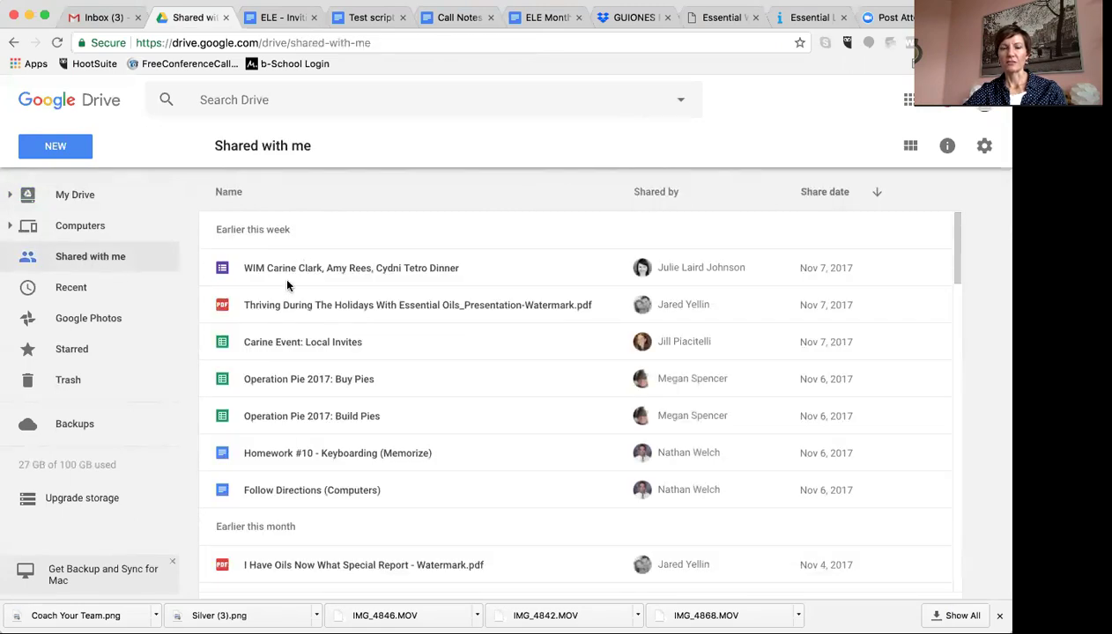
scroll(399, 497, down, 3)
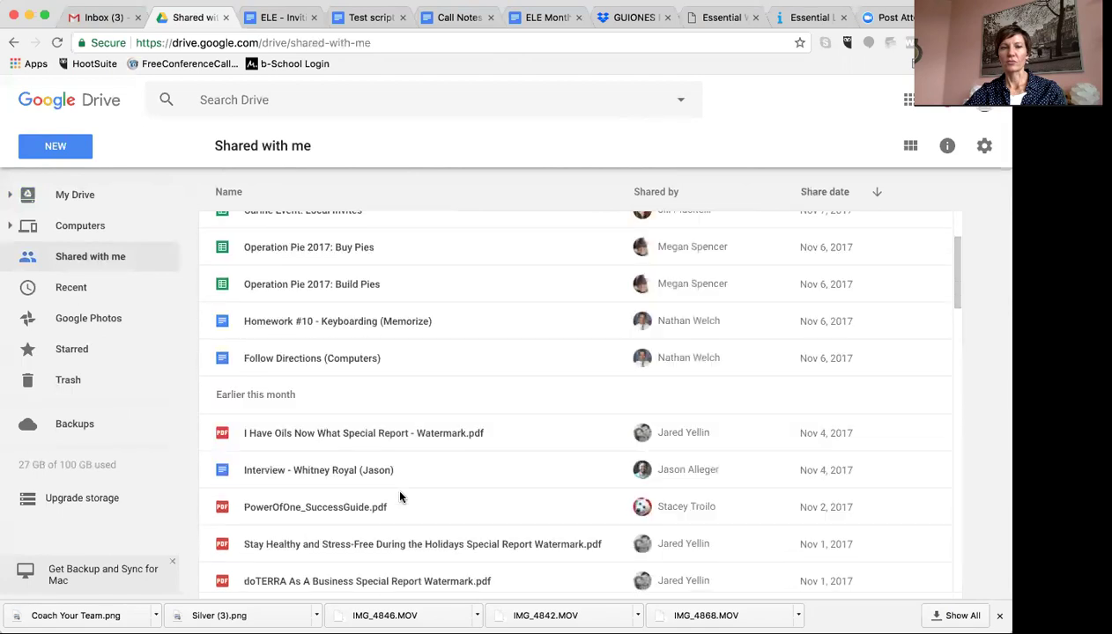
scroll(399, 498, down, 5)
scroll(399, 496, up, 6)
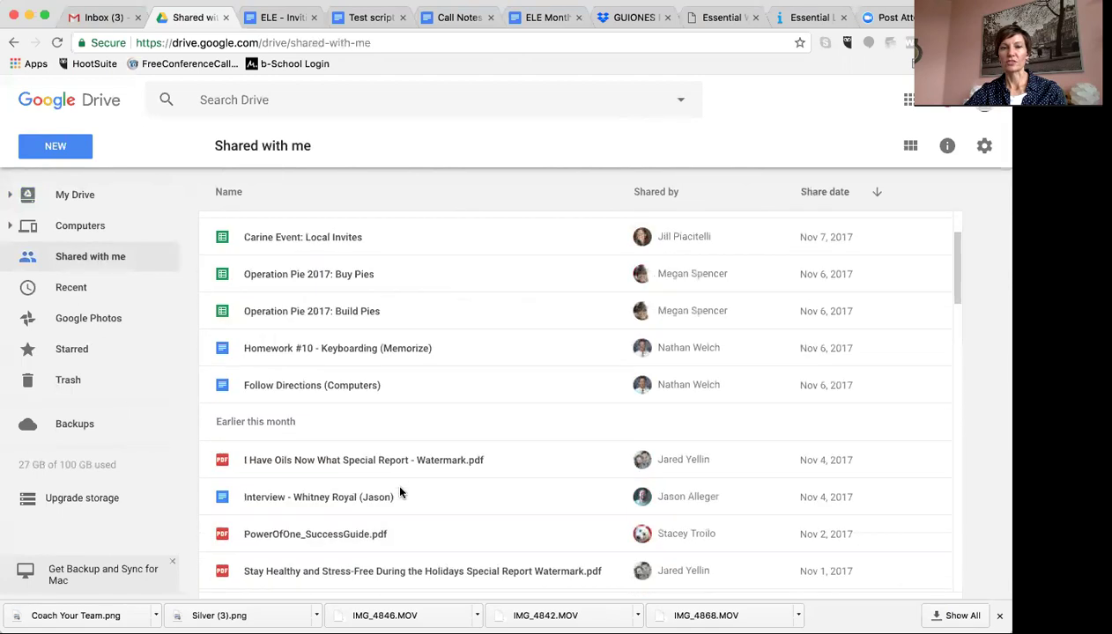
scroll(399, 493, up, 3)
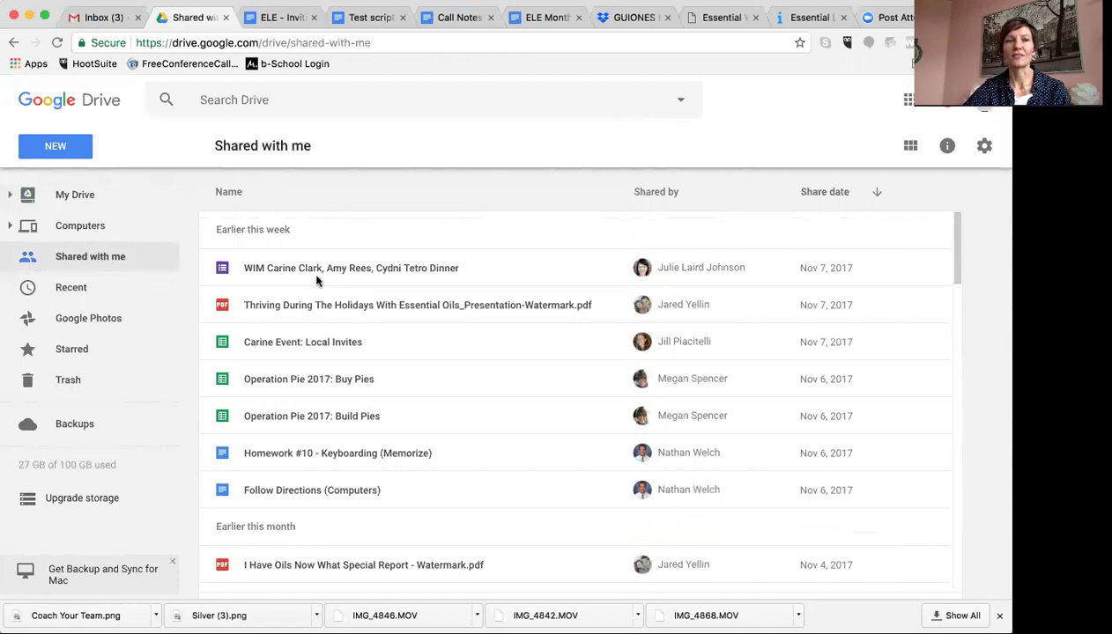
right_click(247, 271)
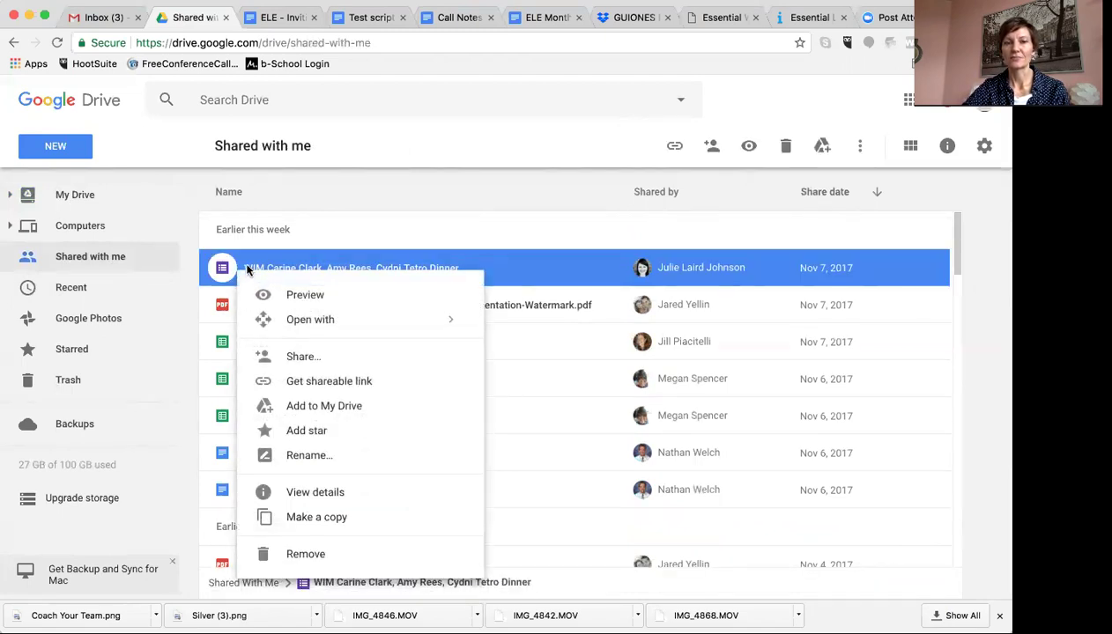
click(300, 407)
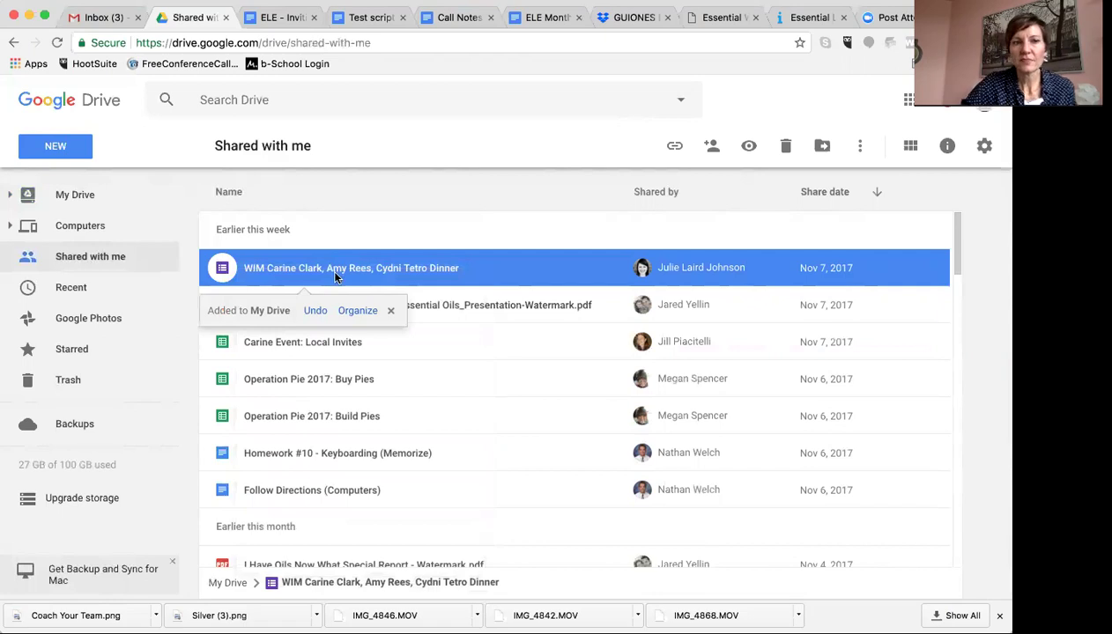
- Return to My Drive and browse its file list
click(36, 199)
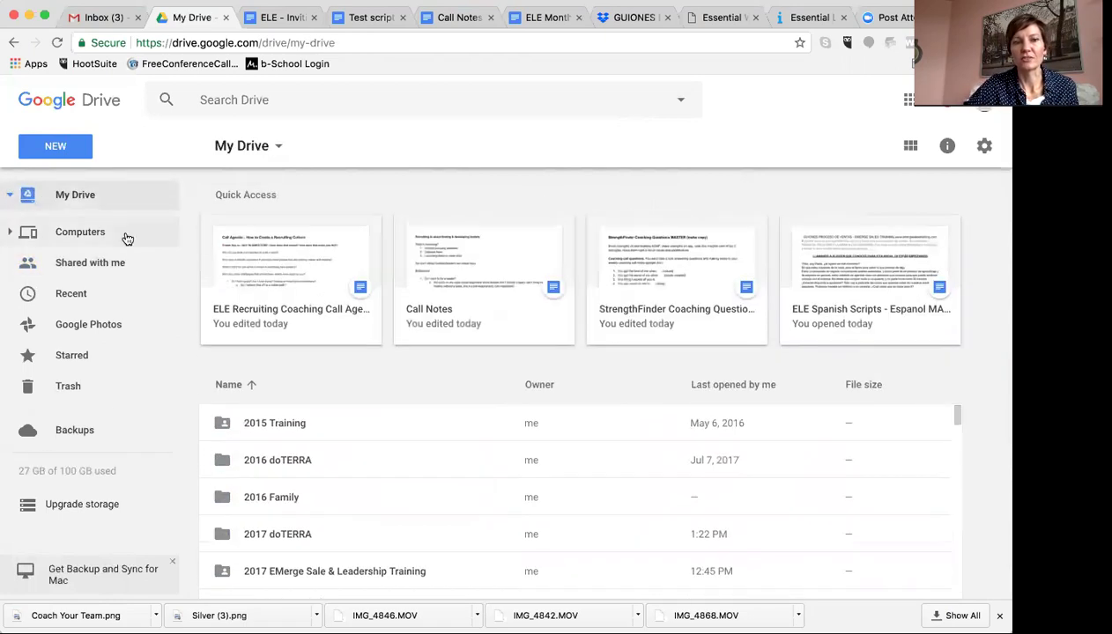
scroll(367, 496, down, 10)
scroll(352, 484, down, 3)
scroll(352, 484, up, 15)
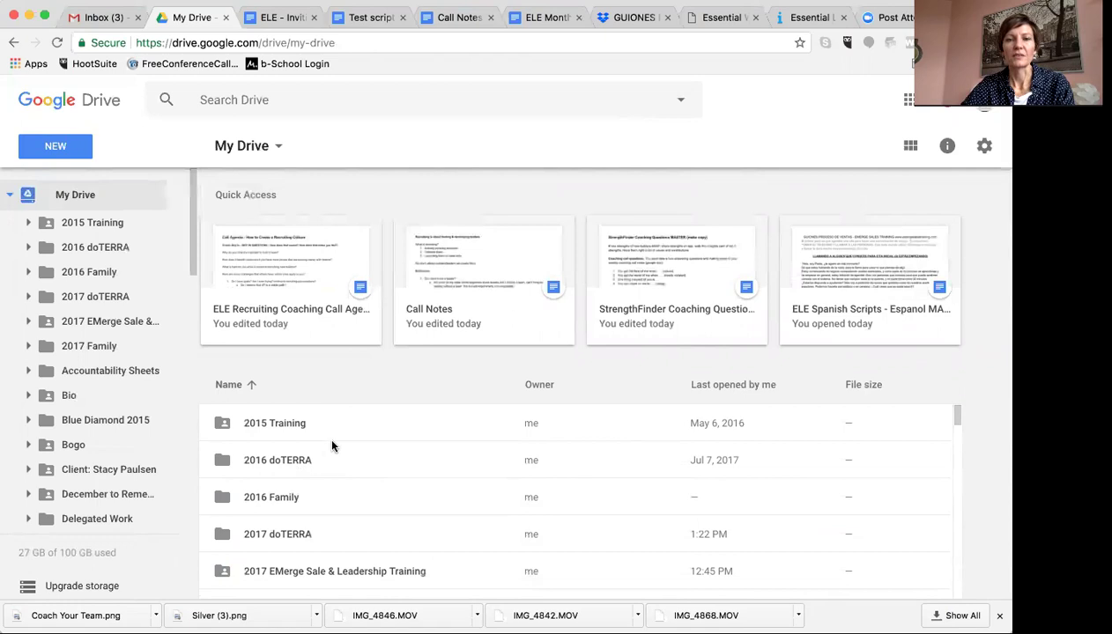
scroll(353, 467, down, 15)
scroll(357, 458, up, 3)
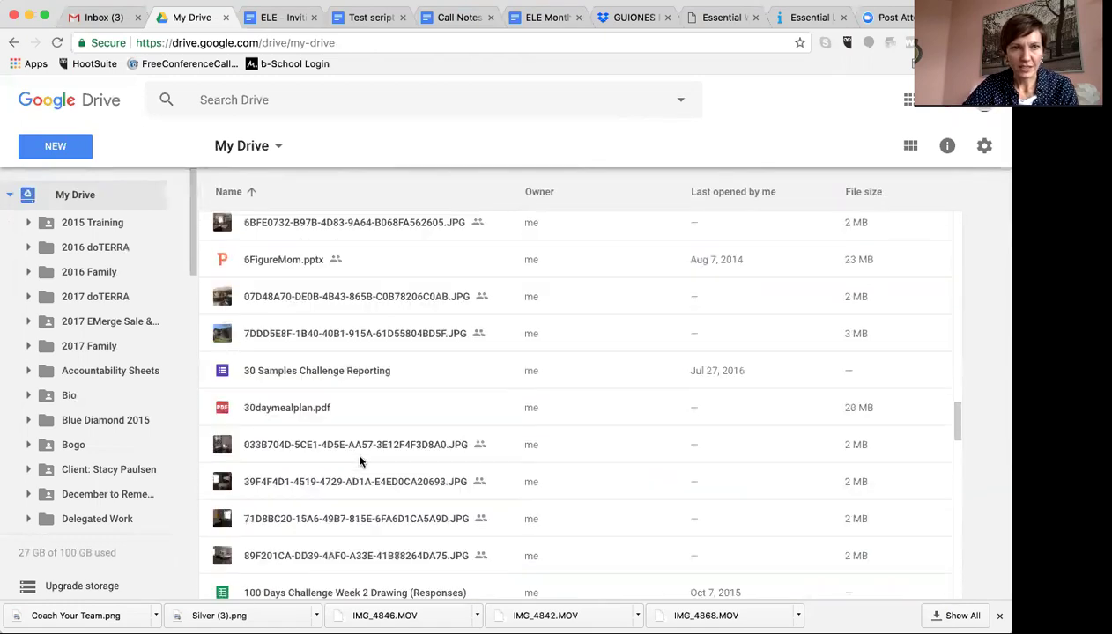
scroll(309, 423, up, 10)
- Search Drive for 'carine', glancing at the Test scripts document meanwhile
click(220, 101)
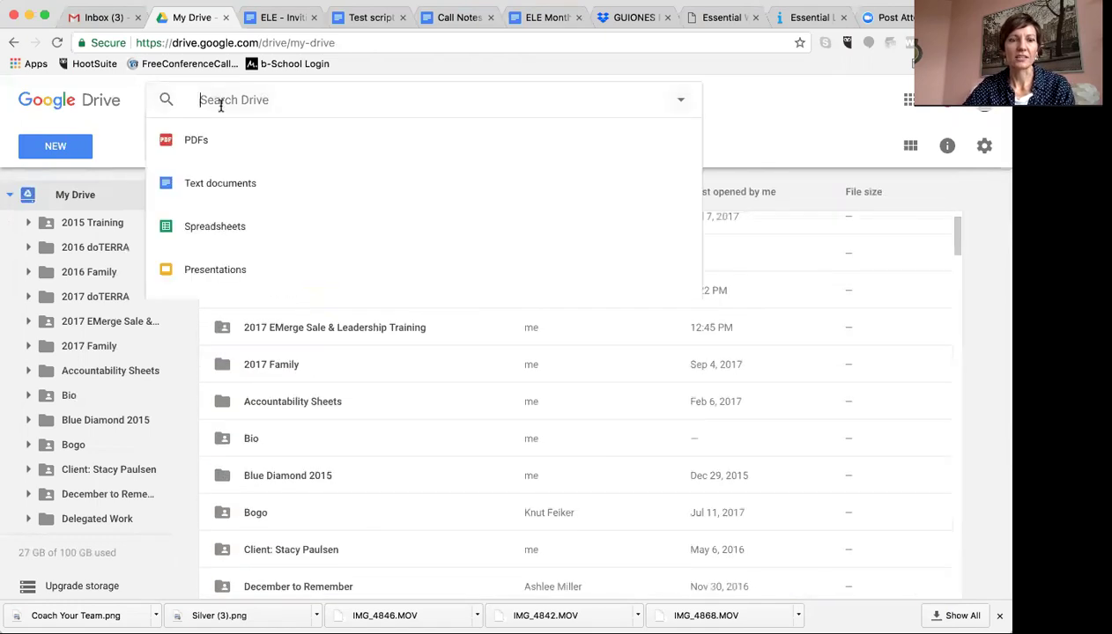
text(carine)
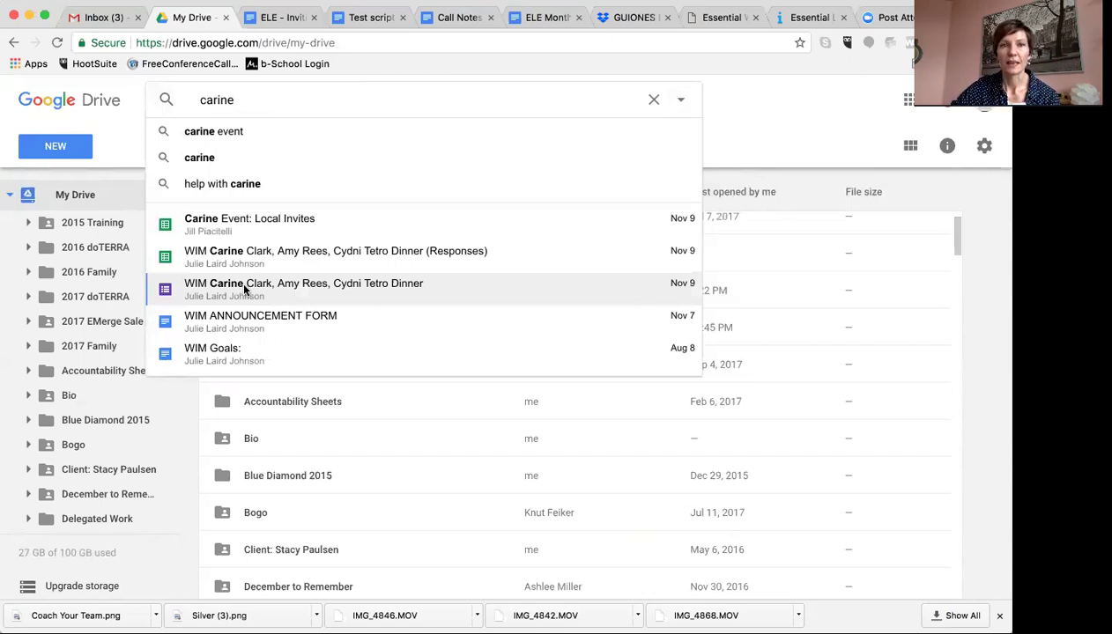
click(366, 18)
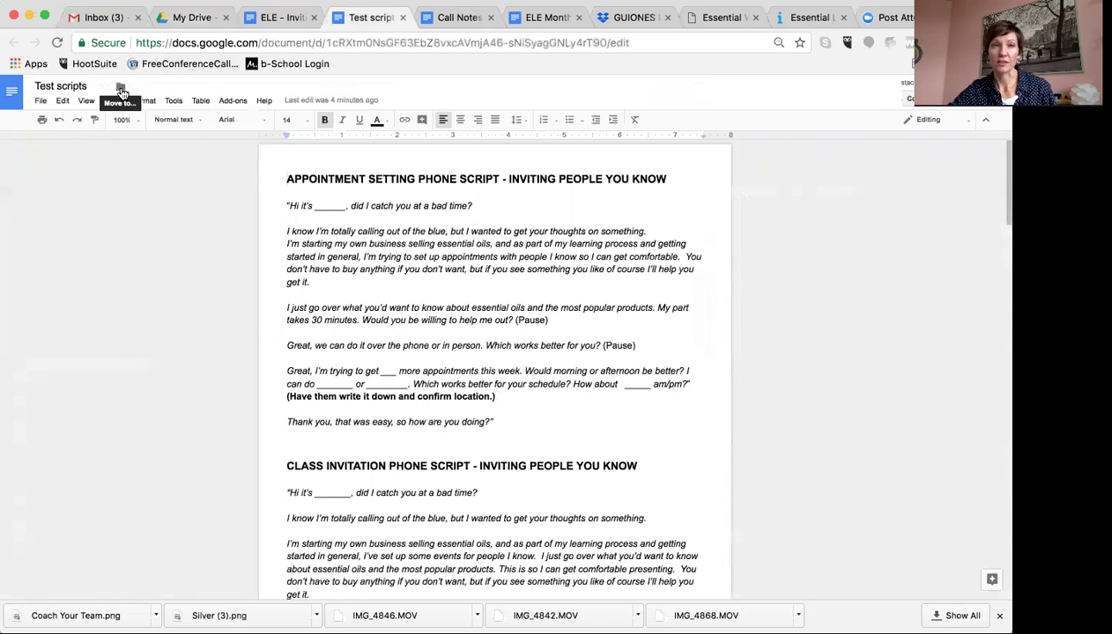
click(174, 19)
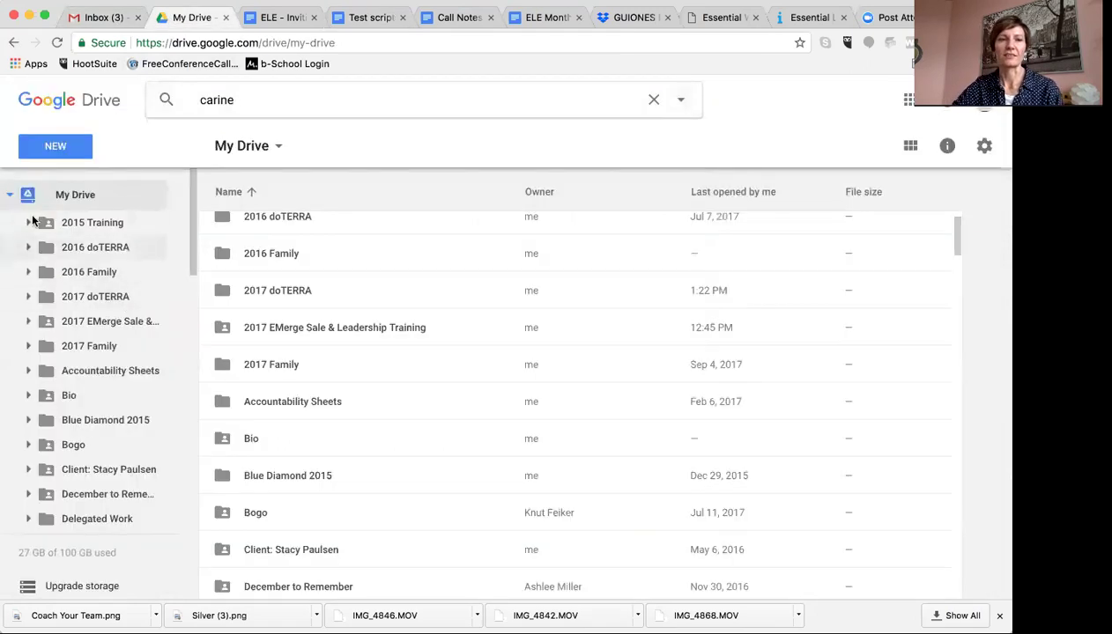
- Collapse the My Drive folder tree and dismiss the carine search suggestions
click(70, 200)
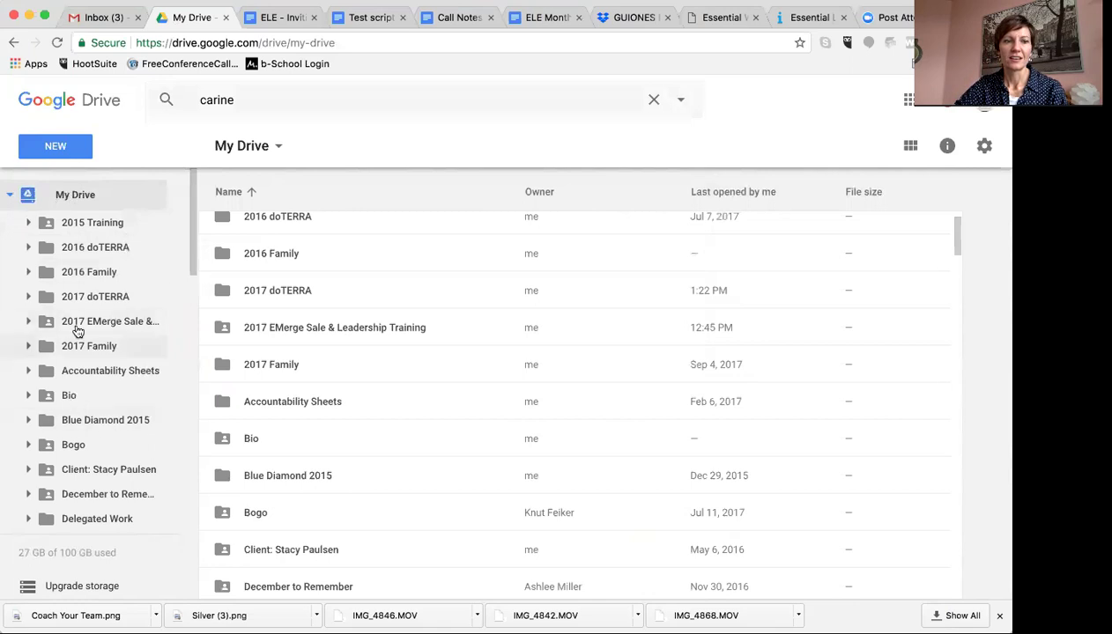
click(9, 196)
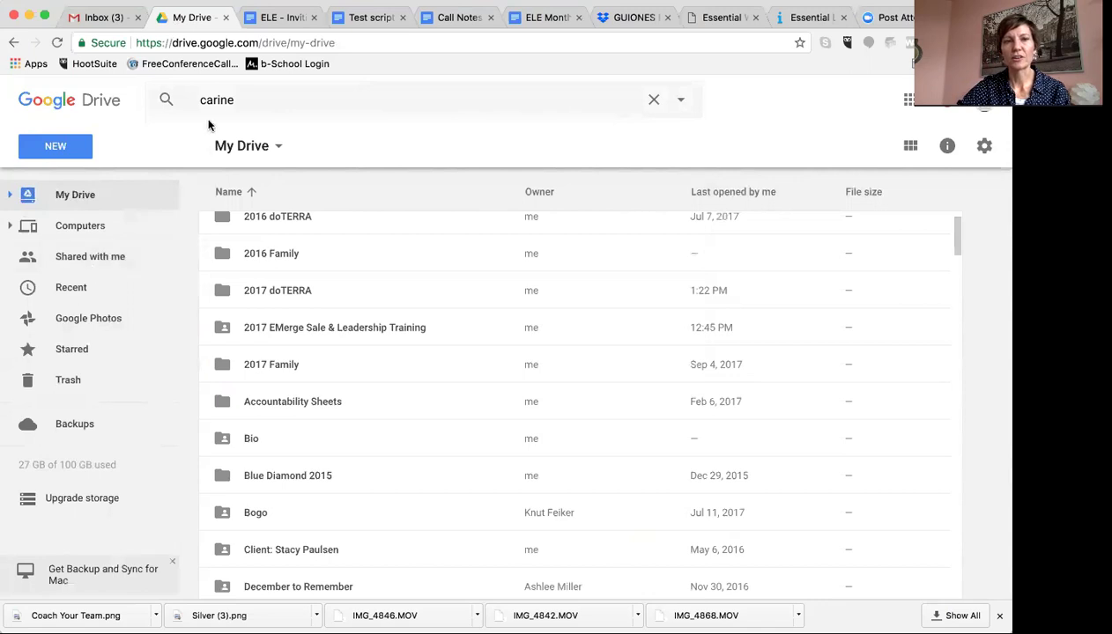
click(237, 101)
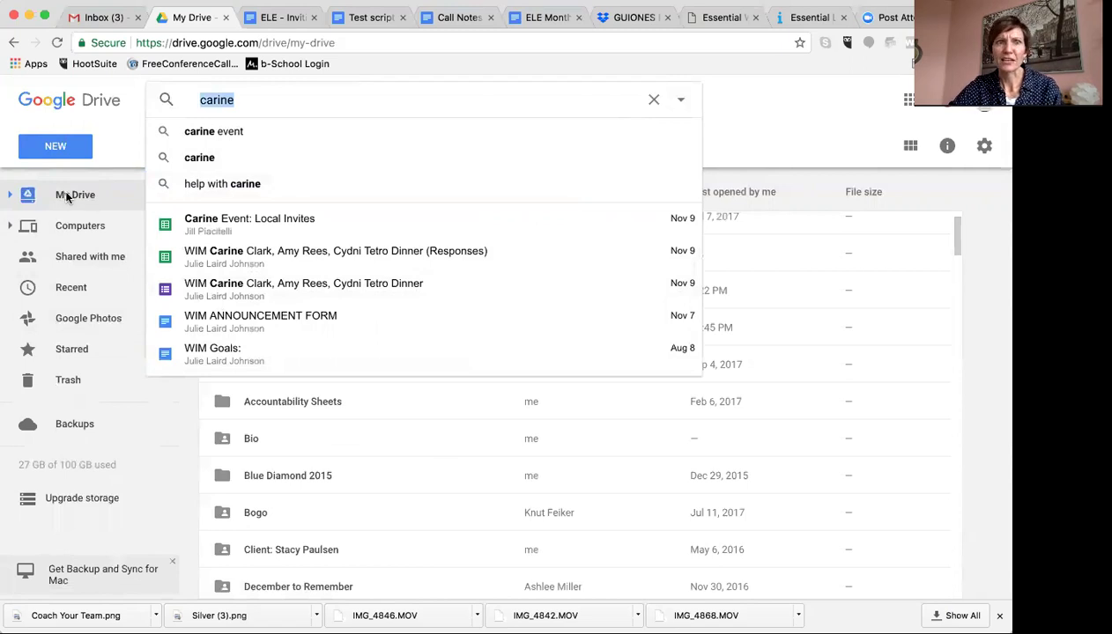
click(28, 198)
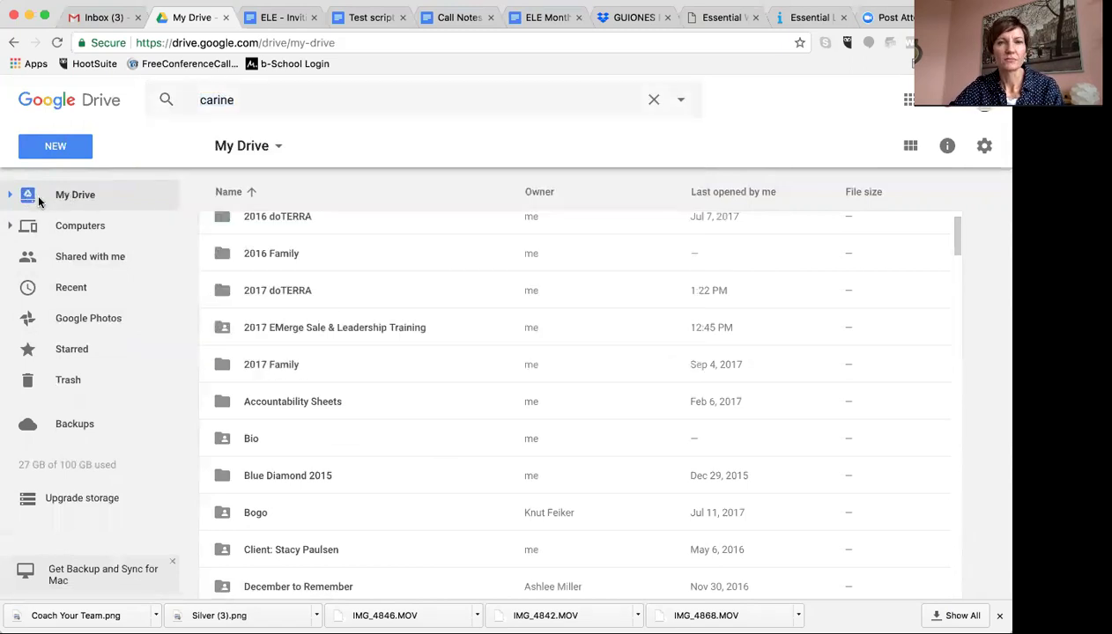
scroll(259, 291, up, 5)
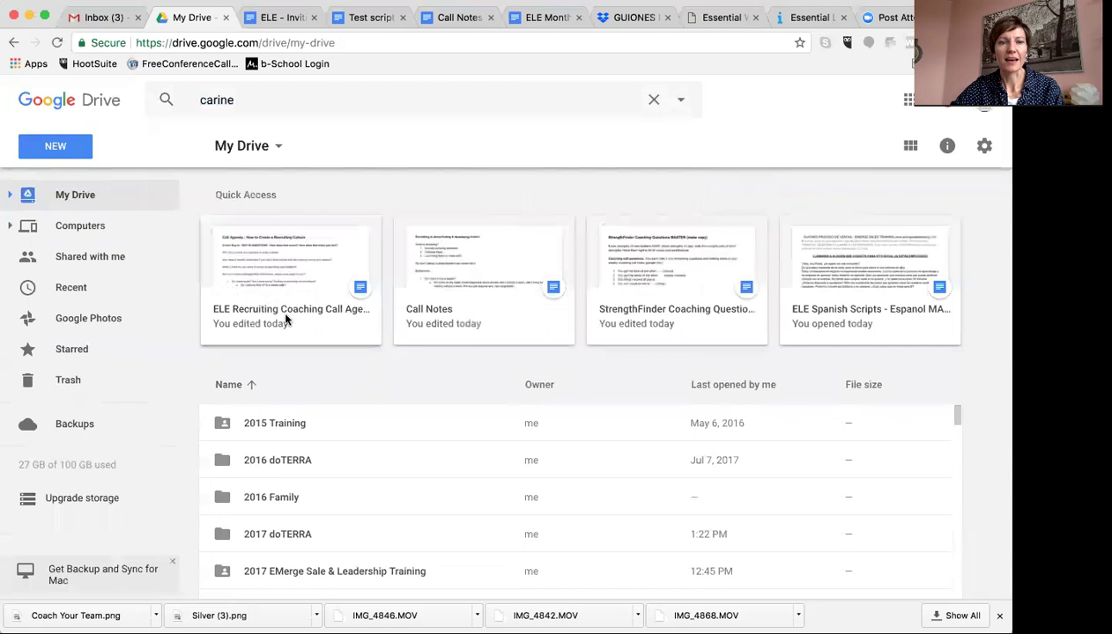
scroll(323, 360, down, 5)
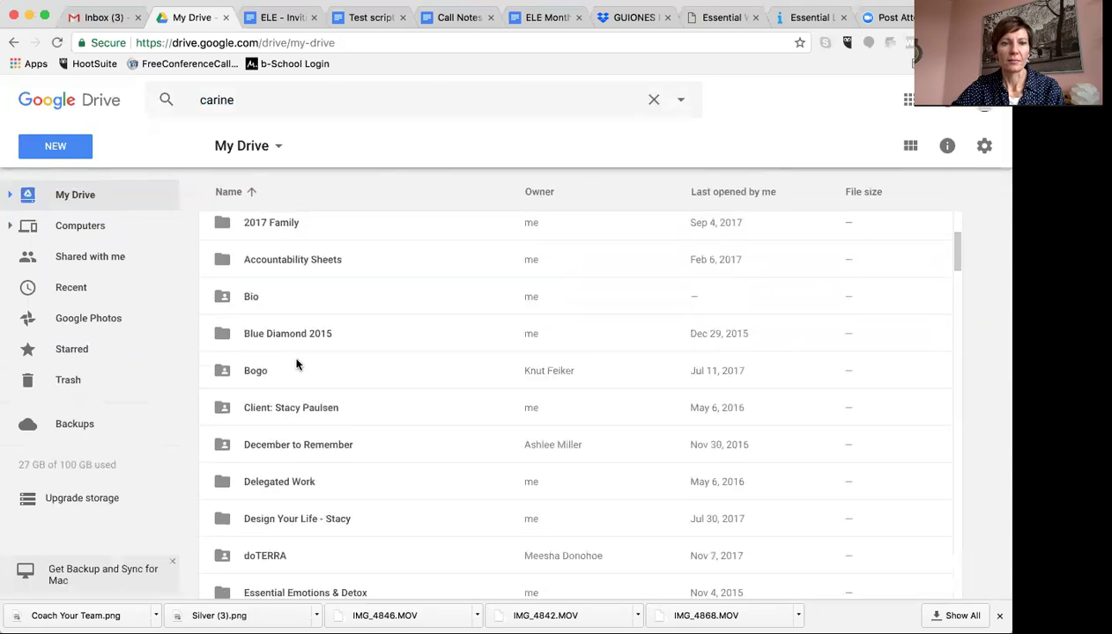
scroll(288, 354, up, 3)
- Open 2017 doTERRA › 2017 Personal doTERRA Building › Builder Trackers
double_click(223, 264)
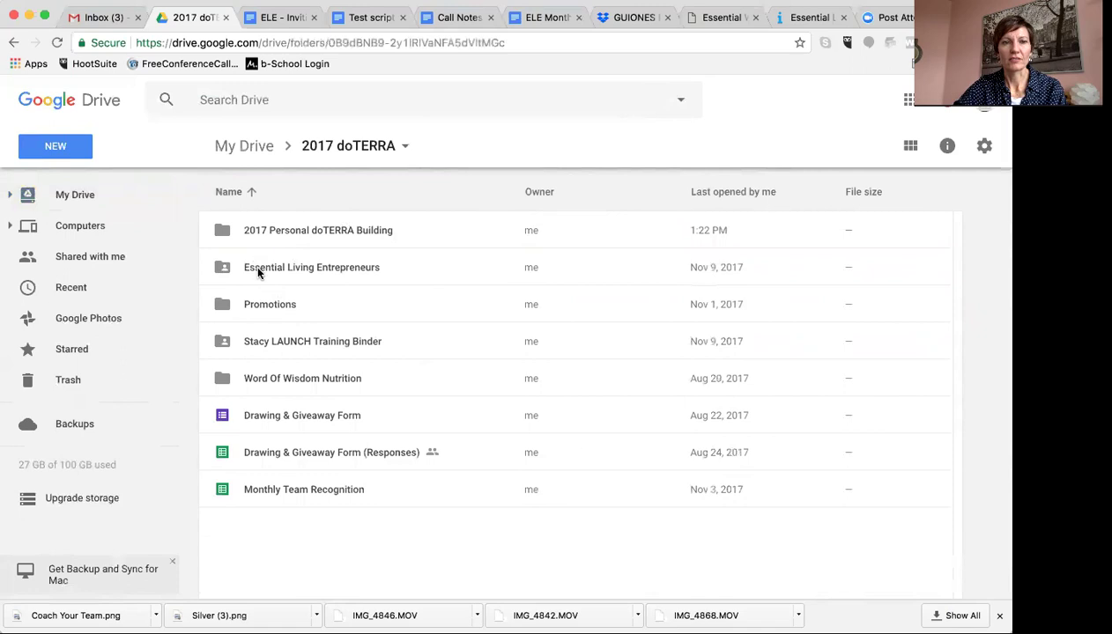
double_click(222, 229)
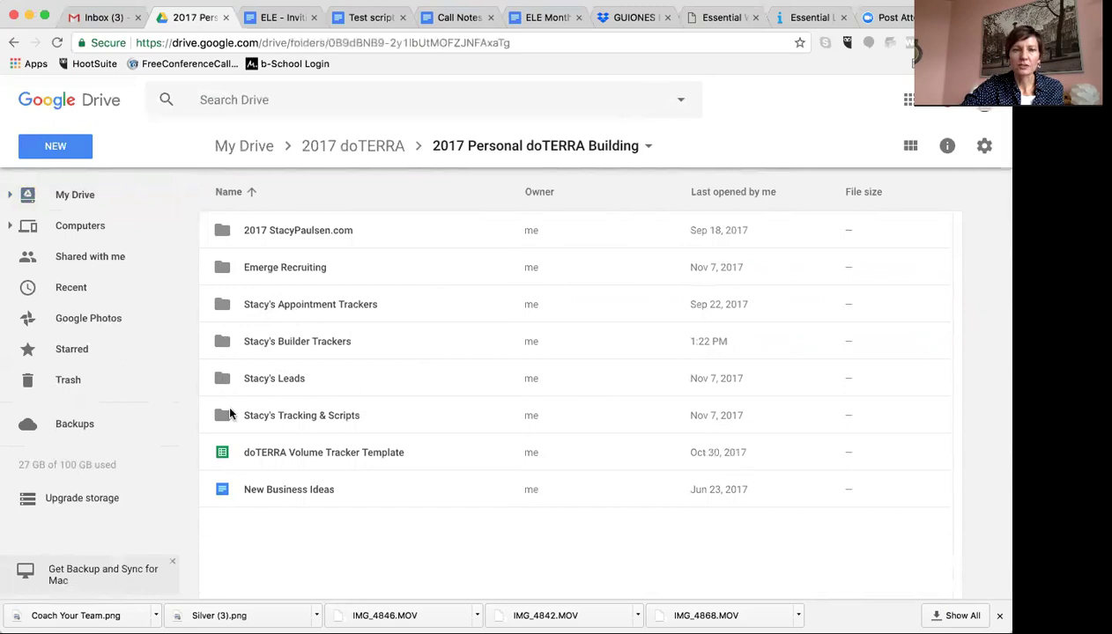
click(223, 341)
double_click(224, 343)
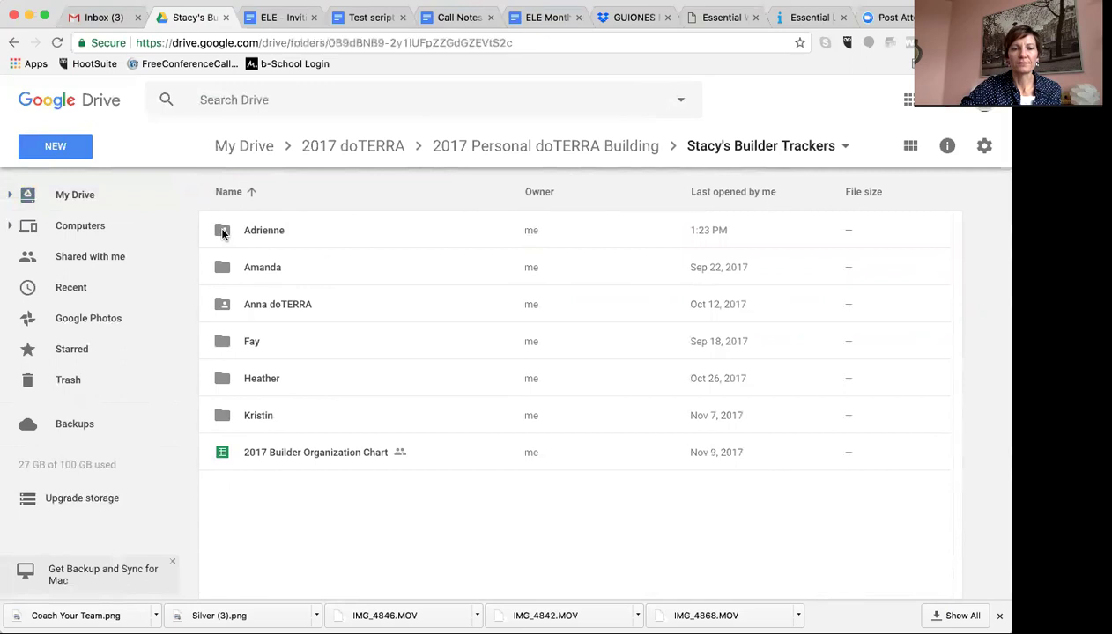
- Look inside the first and fourth builders' folders, returning to Builder Trackers each time
double_click(223, 232)
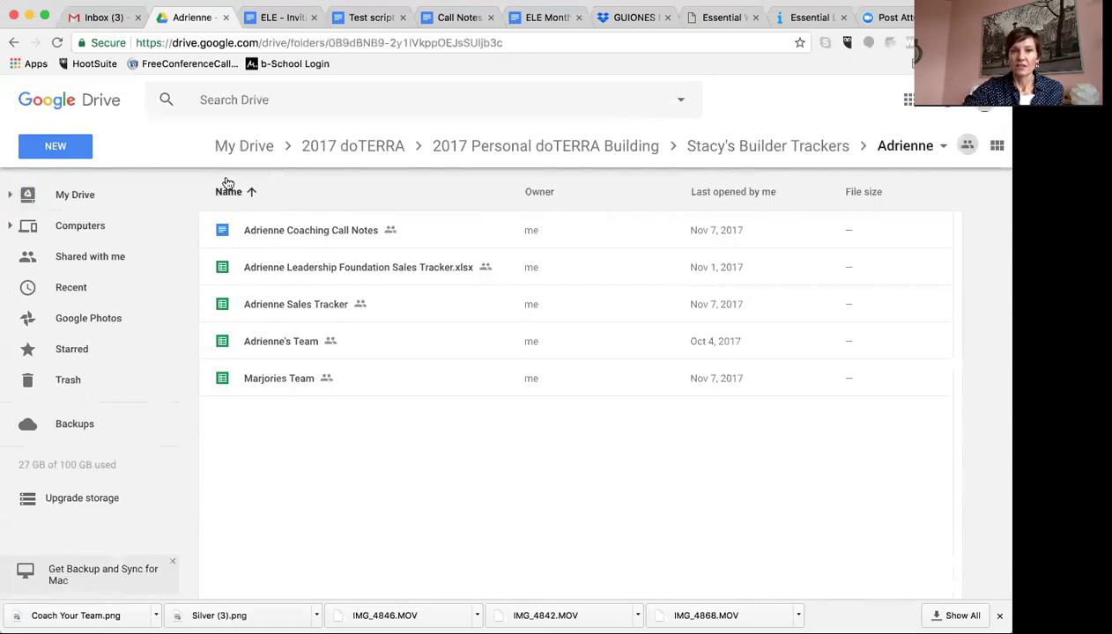
click(12, 46)
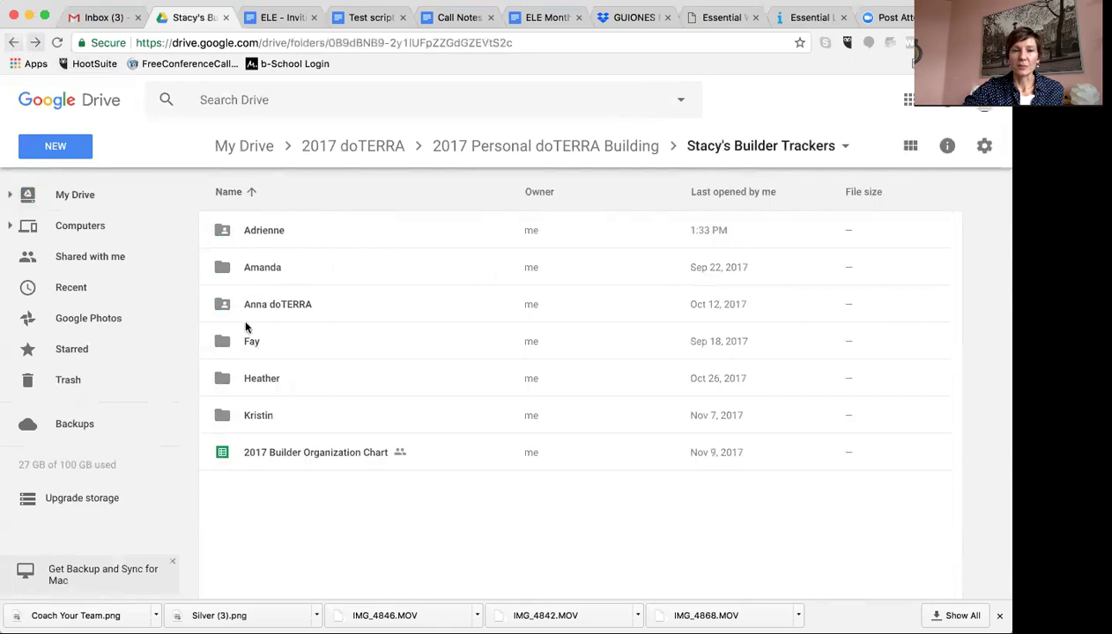
click(227, 344)
double_click(228, 344)
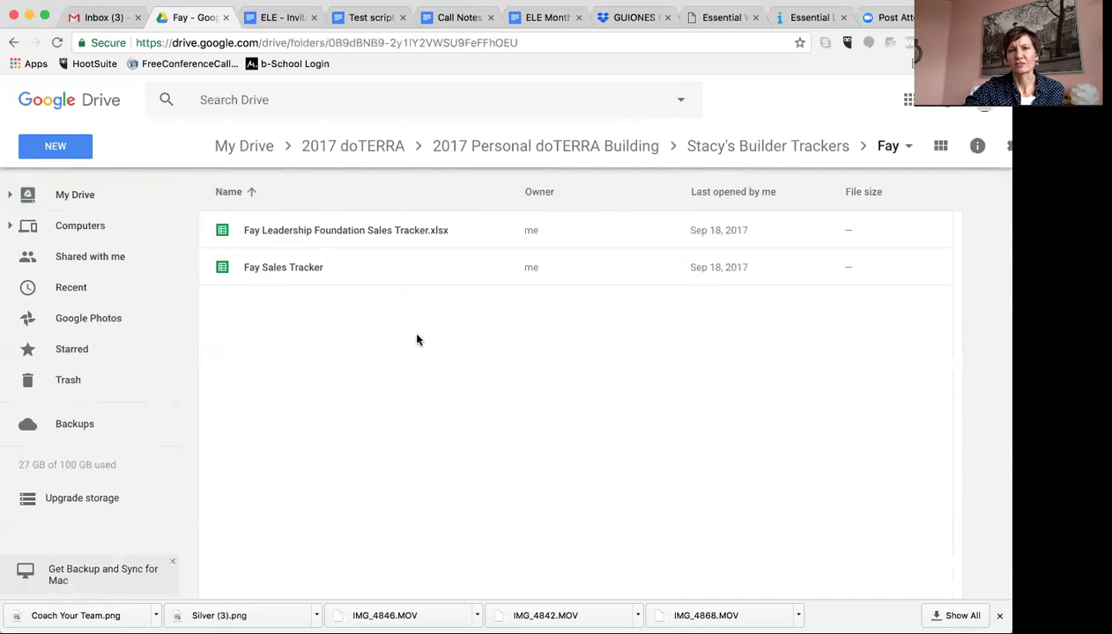
click(14, 42)
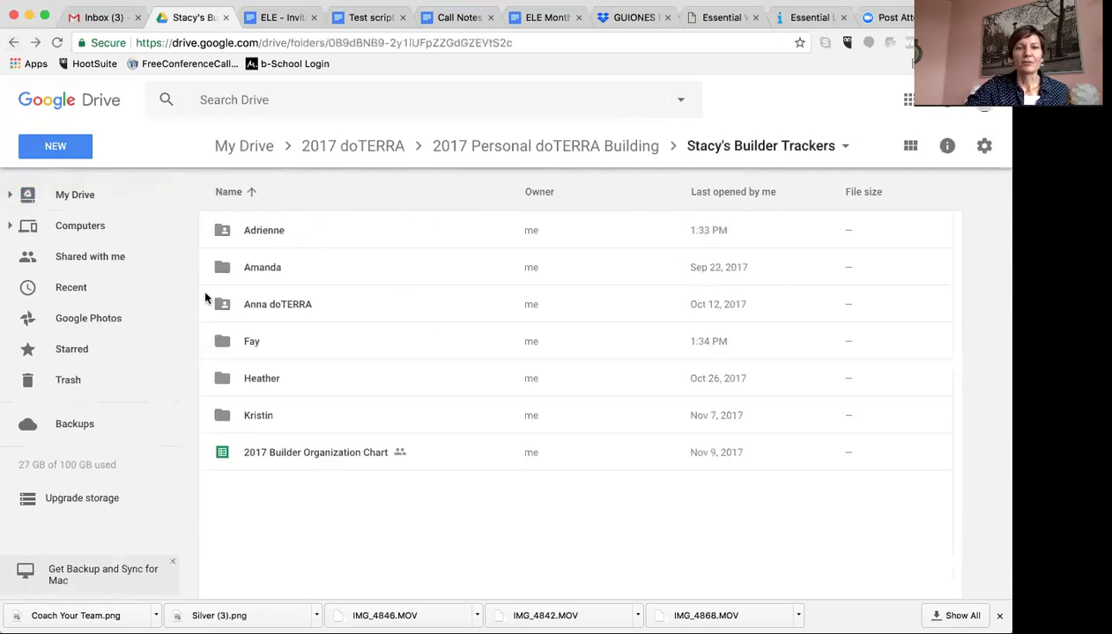
right_click(224, 342)
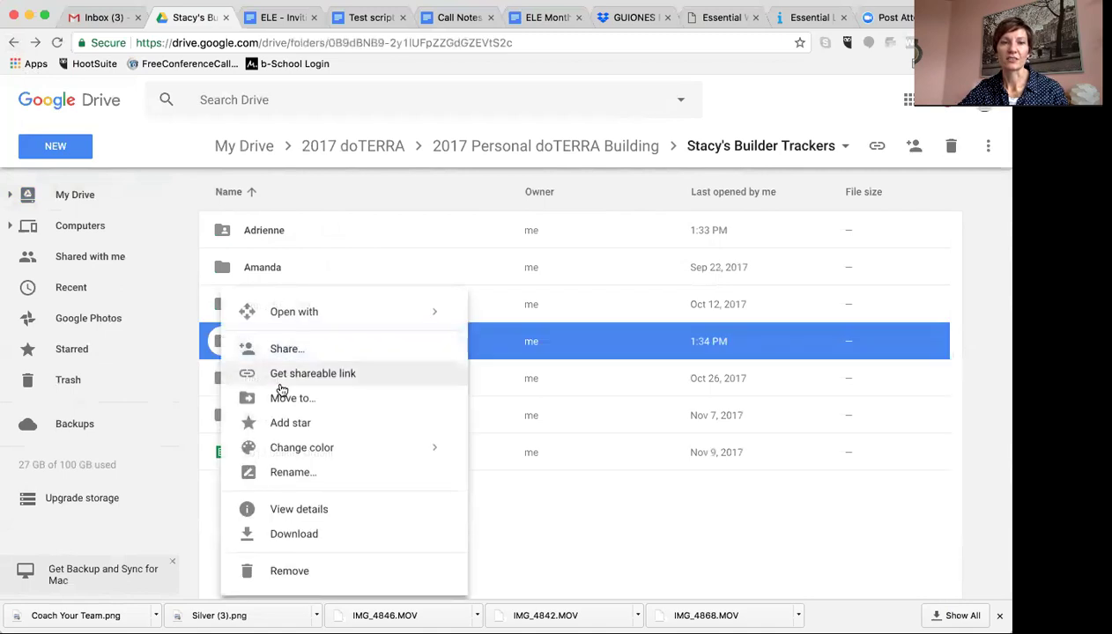
click(294, 353)
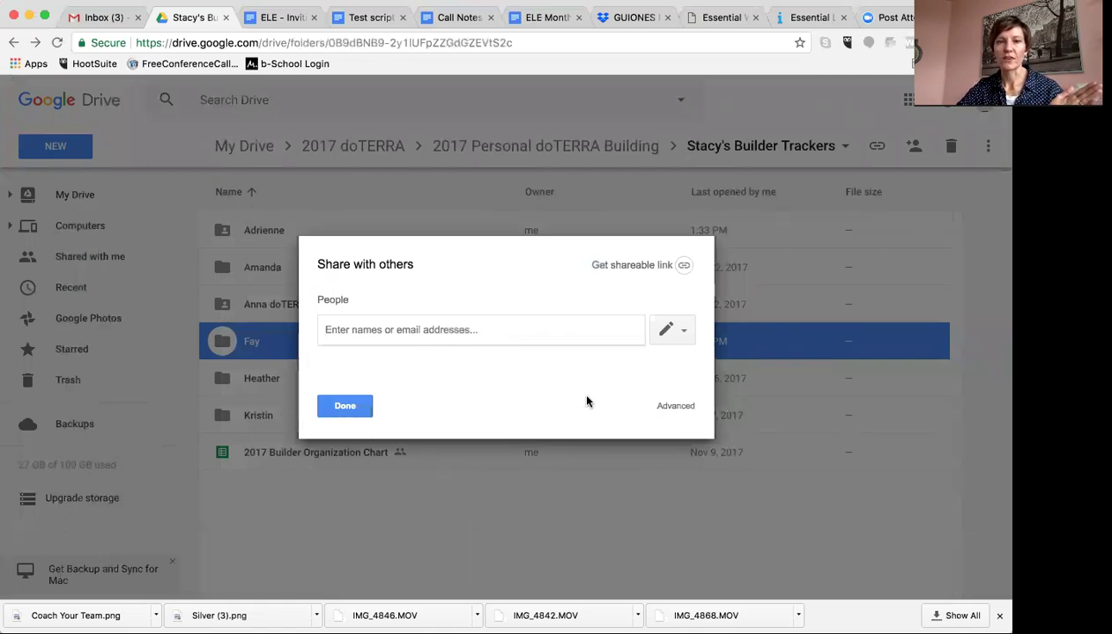
click(357, 411)
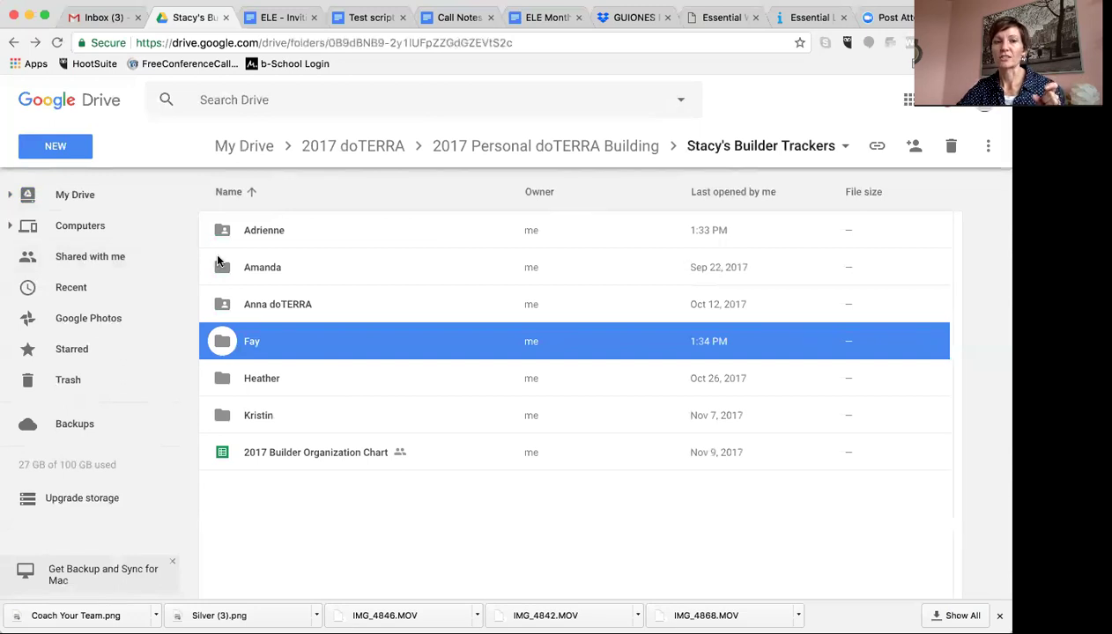
right_click(244, 341)
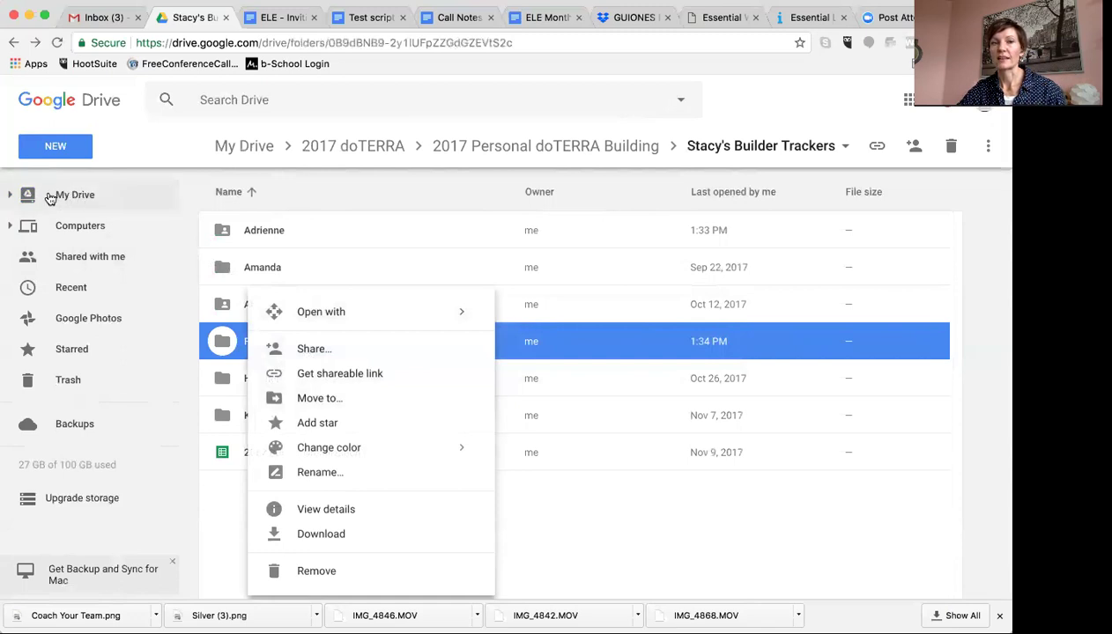
click(603, 524)
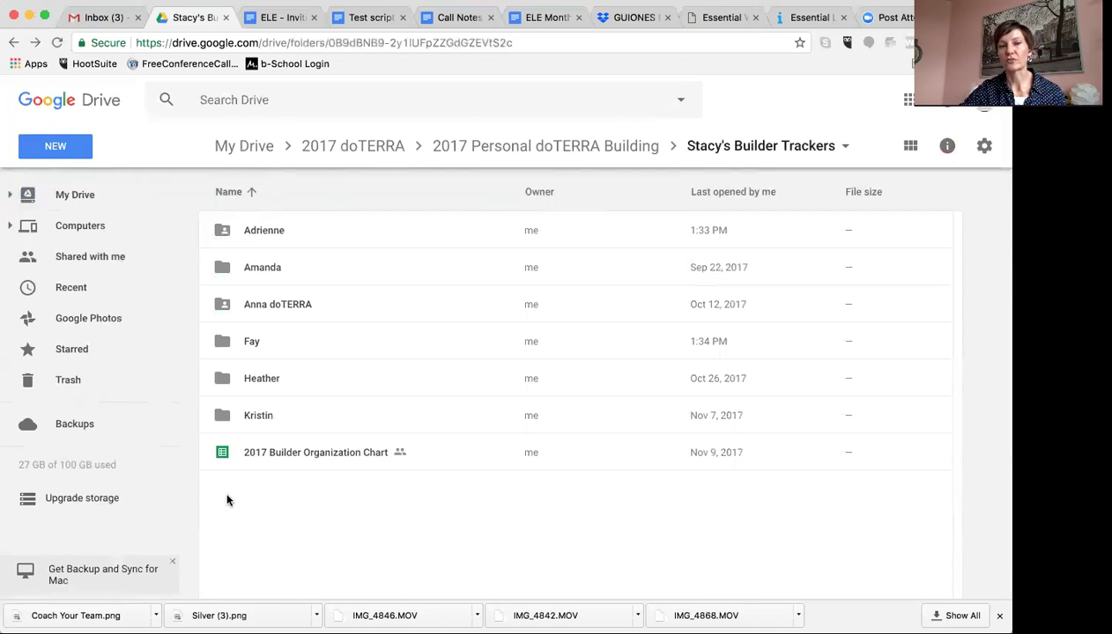
click(68, 151)
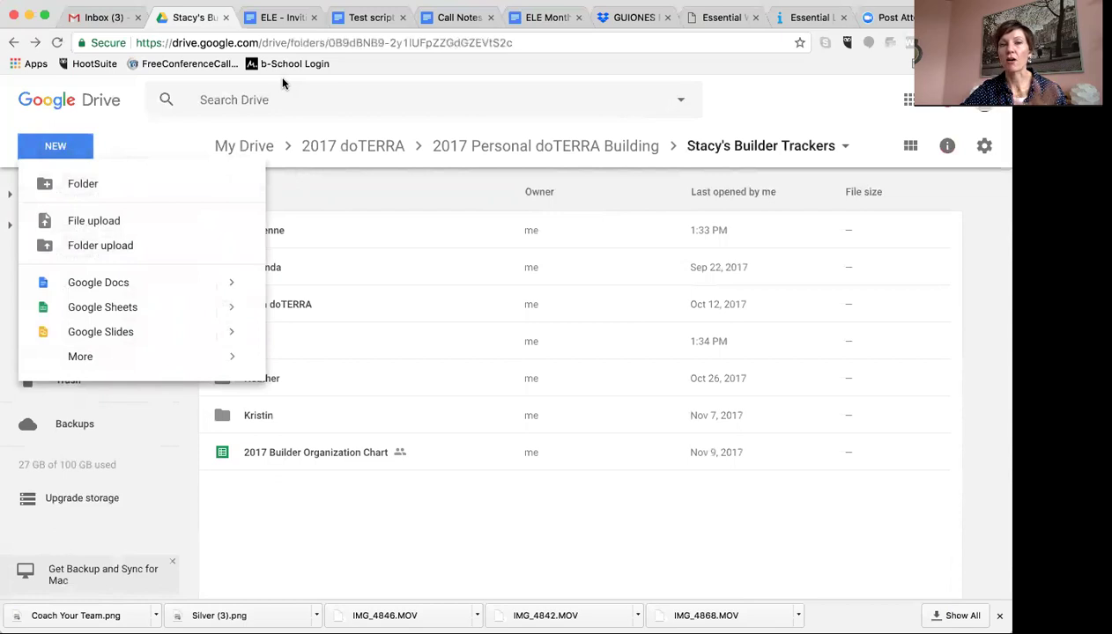
right_click(342, 528)
click(283, 529)
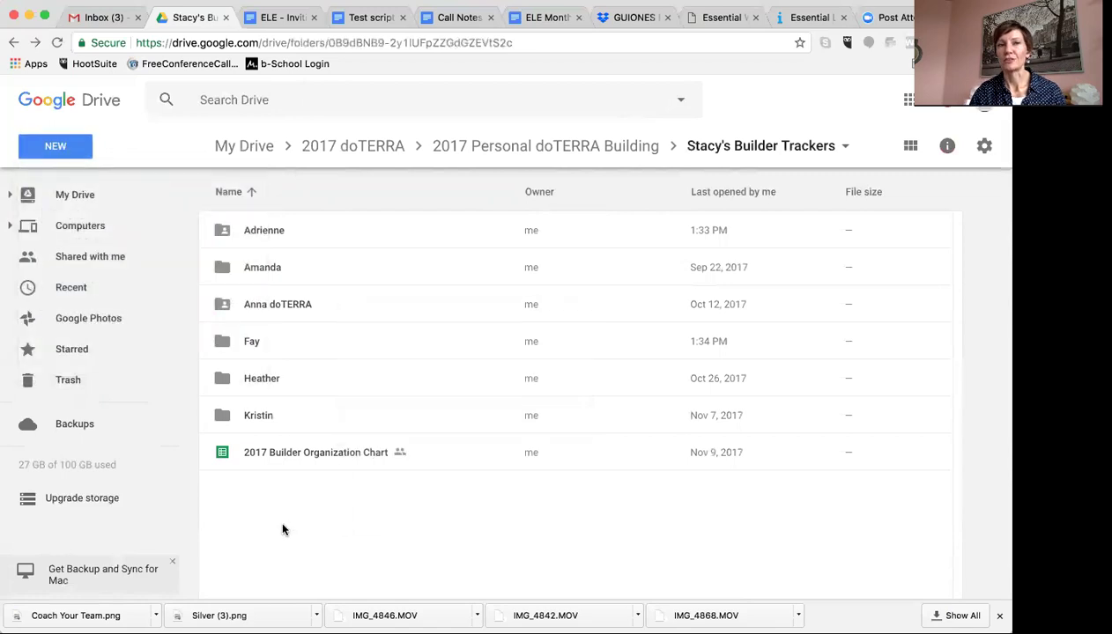